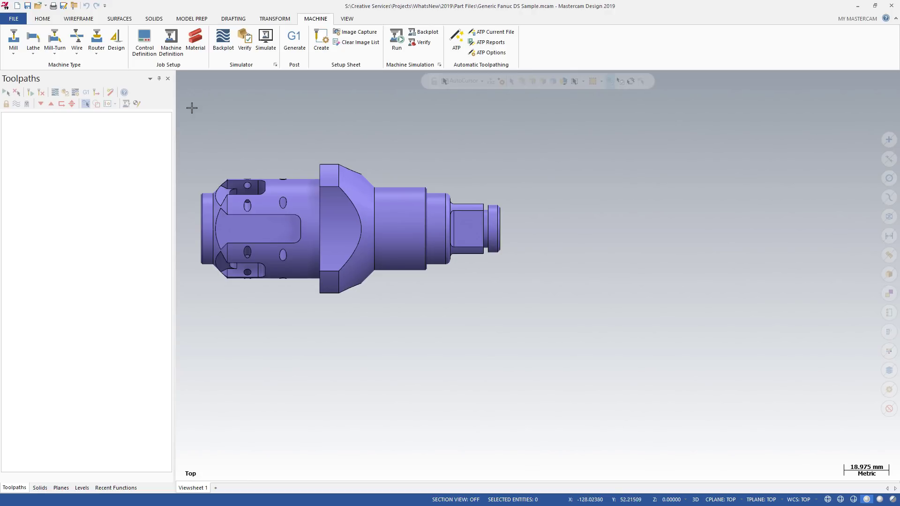
# Load the Generic Fanuc Lathe DS machine from the Mill-Turn machine list
pyautogui.click(57, 53)
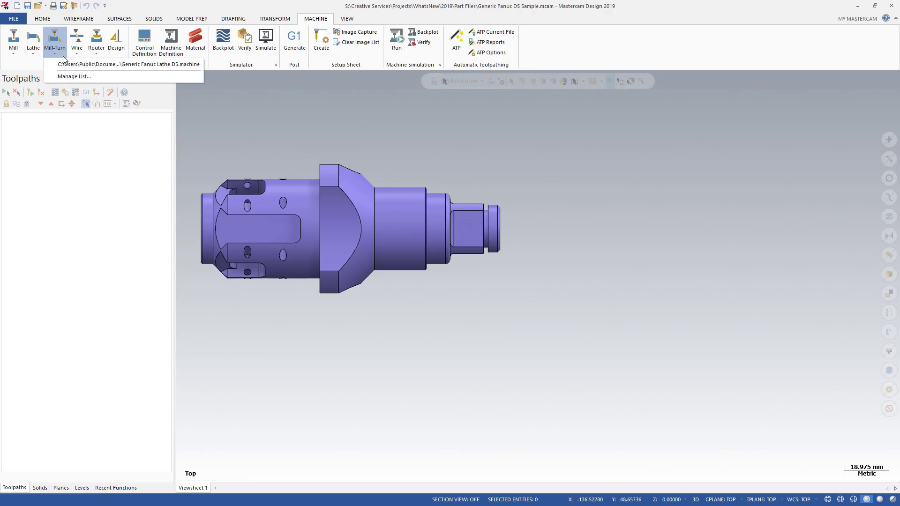
pyautogui.click(63, 65)
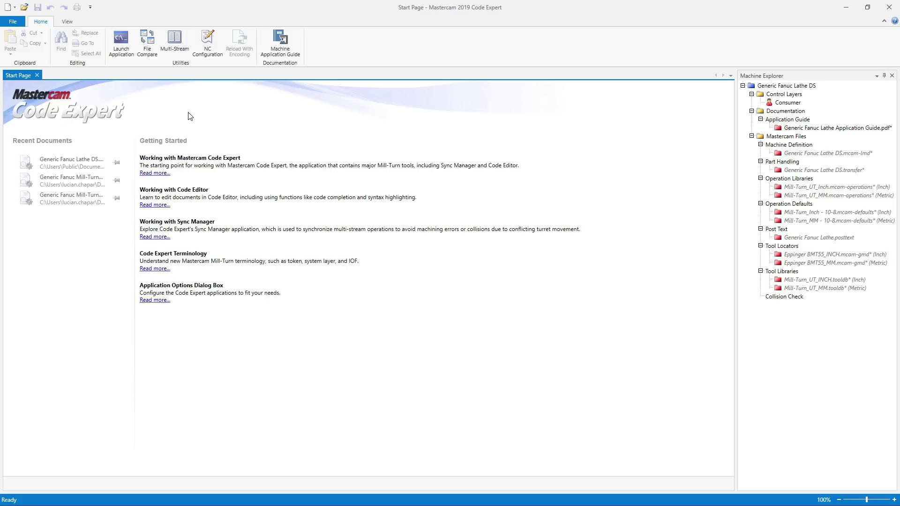
# Minimize Code Expert to get back to Mill-Turn's Machine Group Properties
pyautogui.click(843, 11)
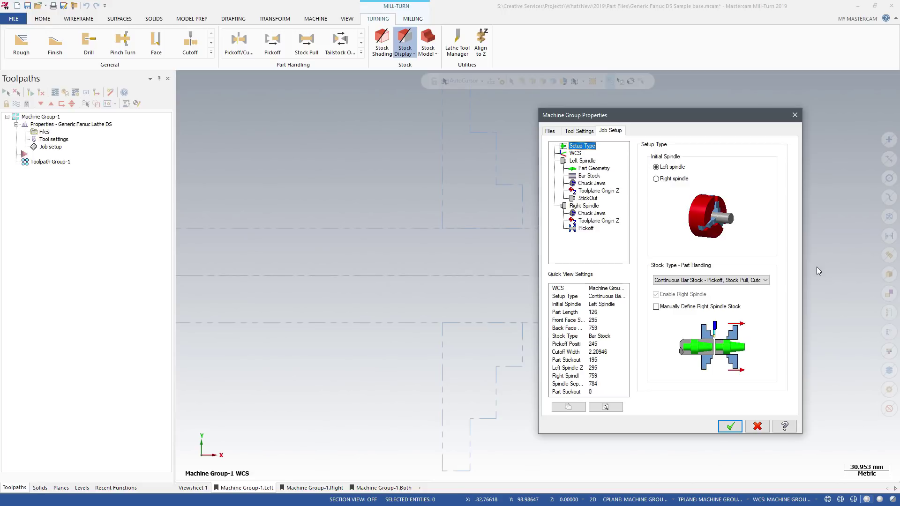
pyautogui.click(768, 281)
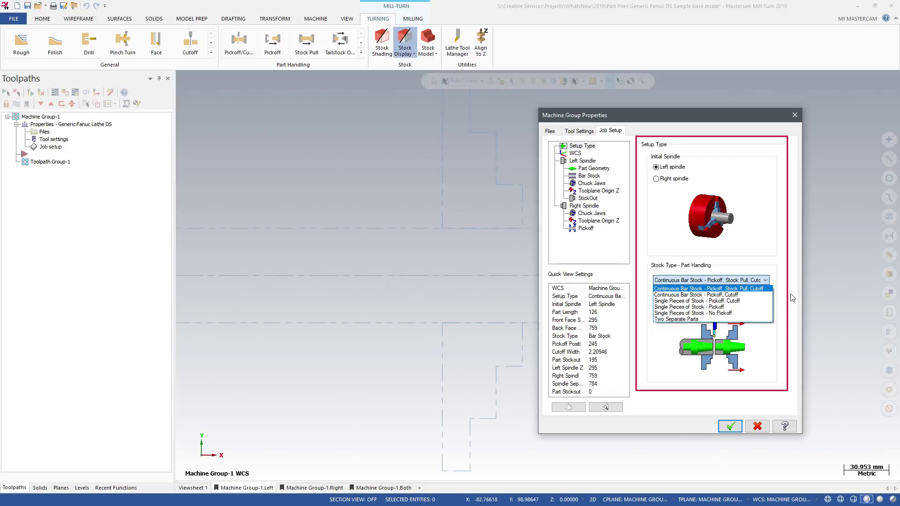
pyautogui.click(791, 297)
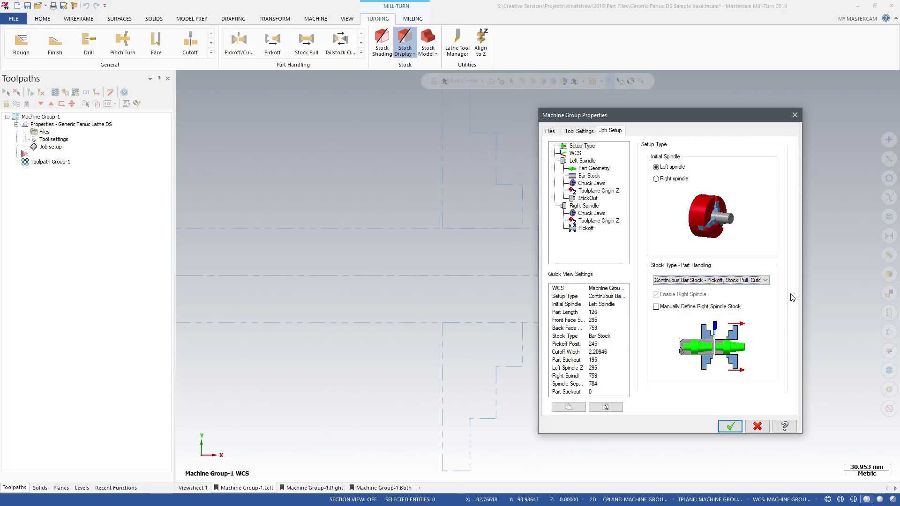
# Check part geometry, bar stock, chuck jaws, toolplane origin Z and pickoff/cutoff, then accept
pyautogui.click(589, 169)
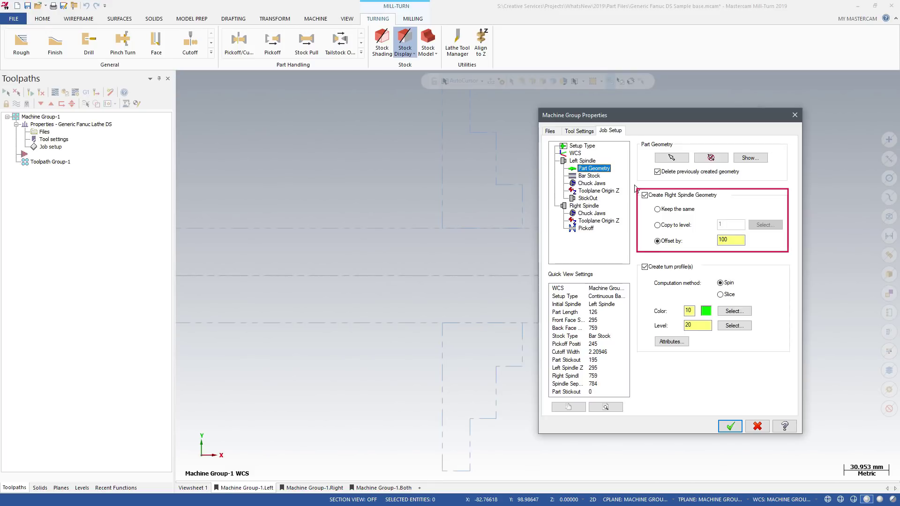
pyautogui.click(590, 175)
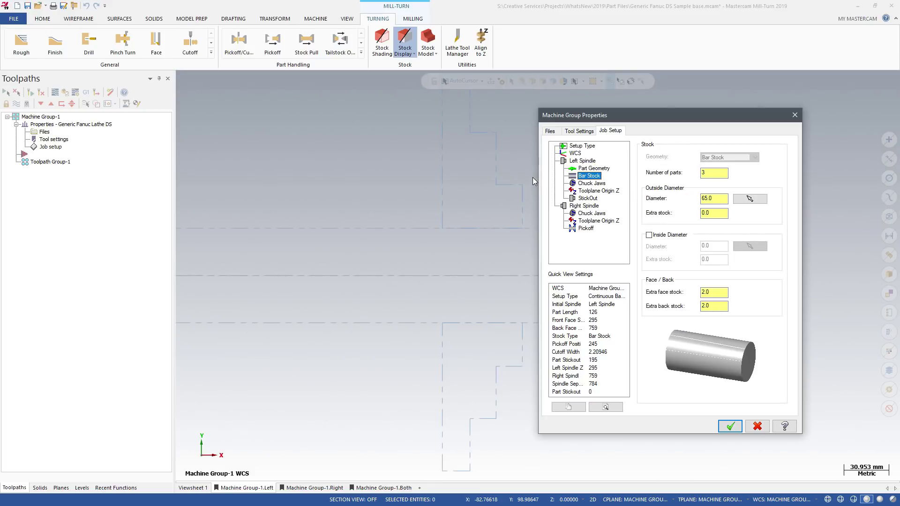
pyautogui.click(574, 182)
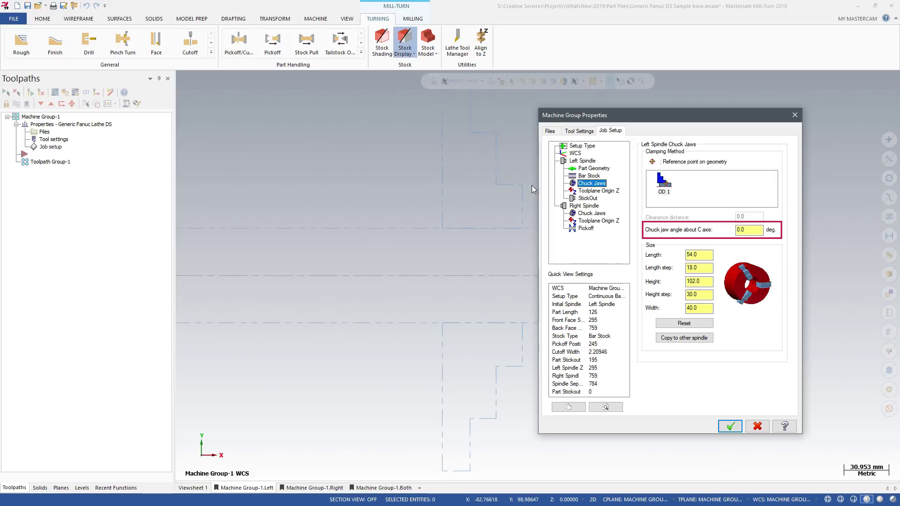
pyautogui.click(565, 190)
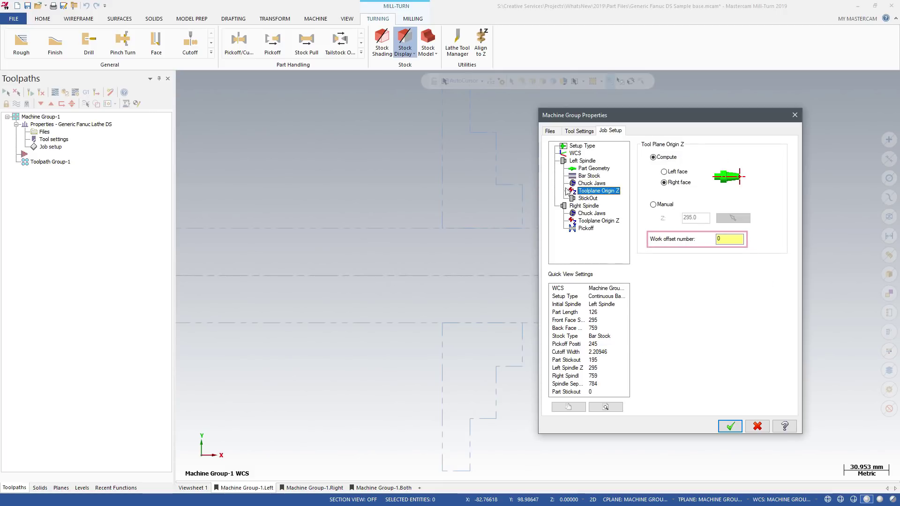
pyautogui.click(533, 193)
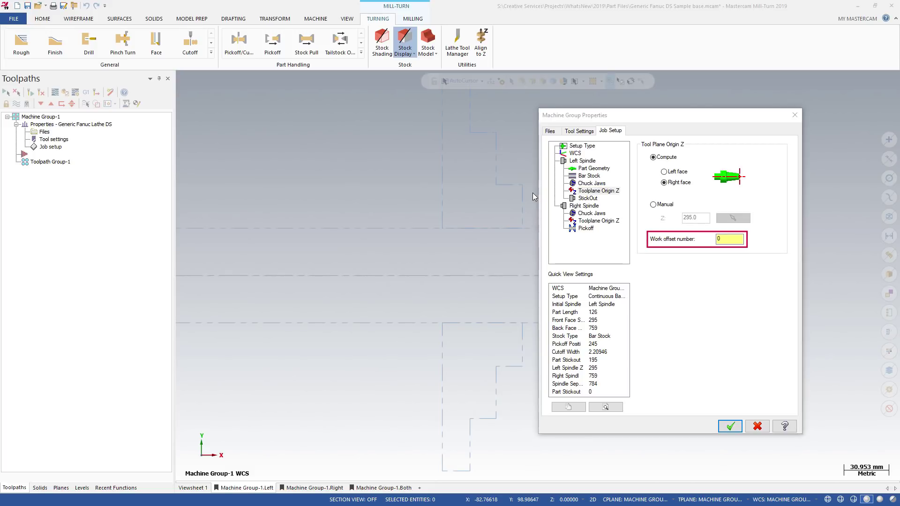
pyautogui.click(562, 229)
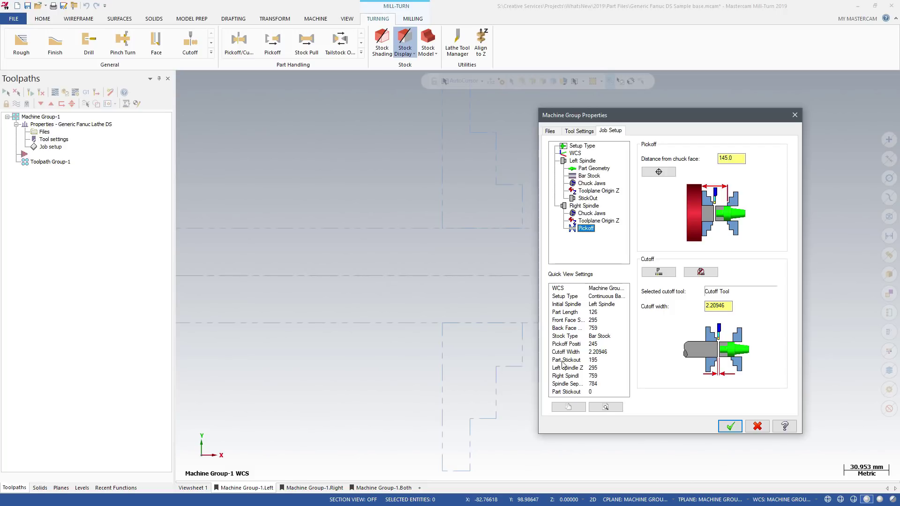
pyautogui.click(729, 427)
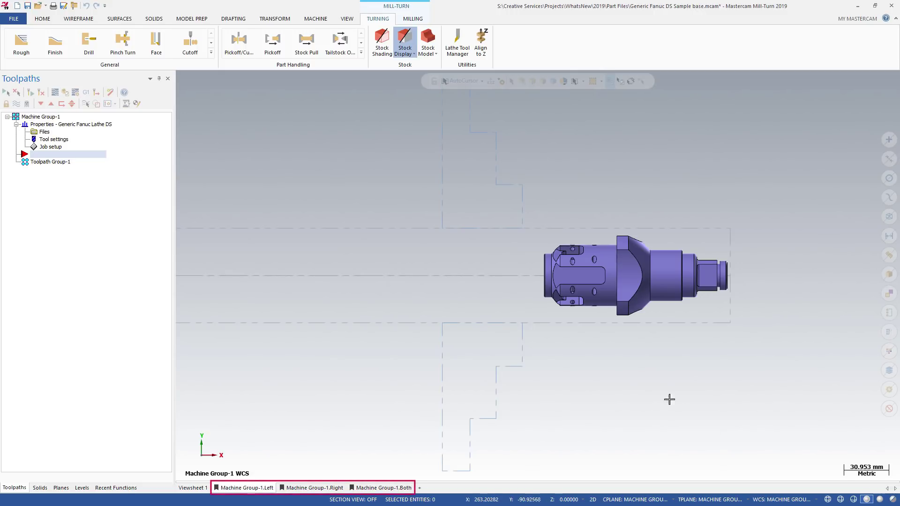
# Show the part on the Right and Both viewsheets and check the Planes manager
pyautogui.click(313, 488)
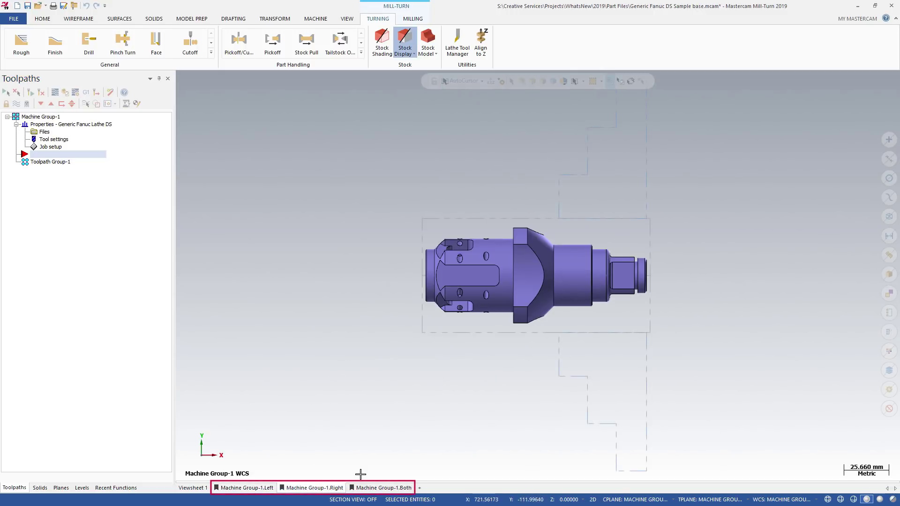
pyautogui.click(363, 488)
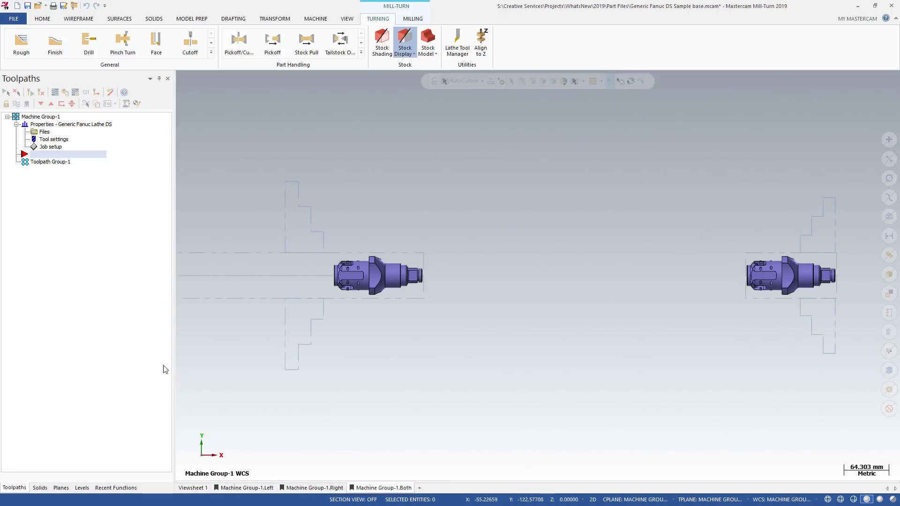
pyautogui.click(61, 487)
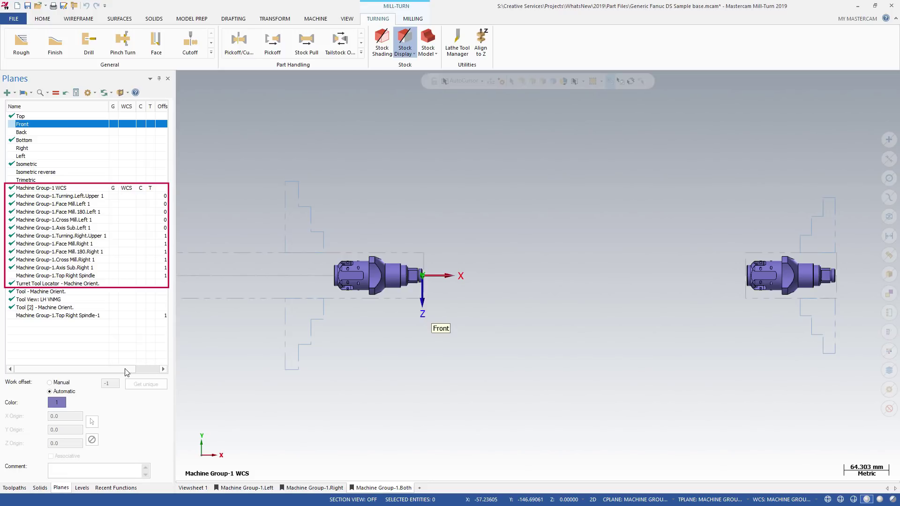
pyautogui.moveTo(126, 370)
pyautogui.mouseDown()
pyautogui.moveTo(141, 371)
pyautogui.moveTo(132, 374)
pyautogui.mouseUp()
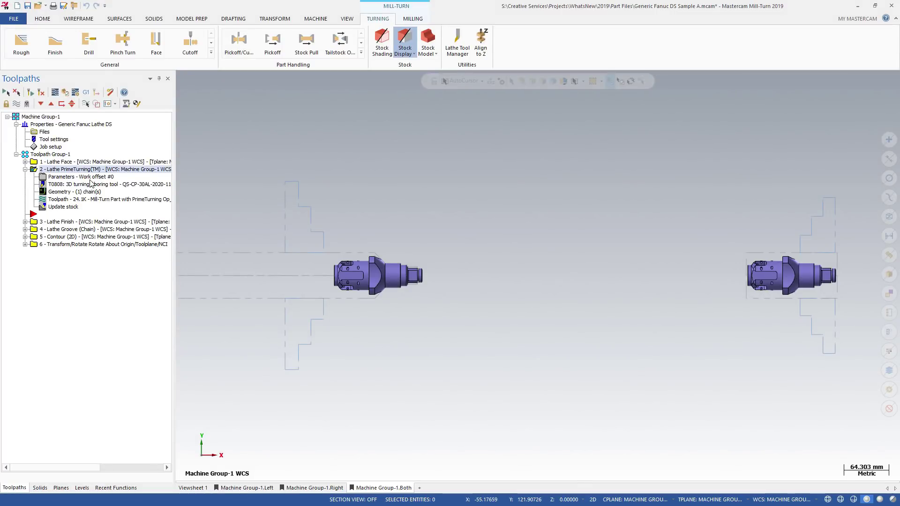
# Review the PrimeTurning operation's Rough and Finish parameter pages
pyautogui.click(89, 177)
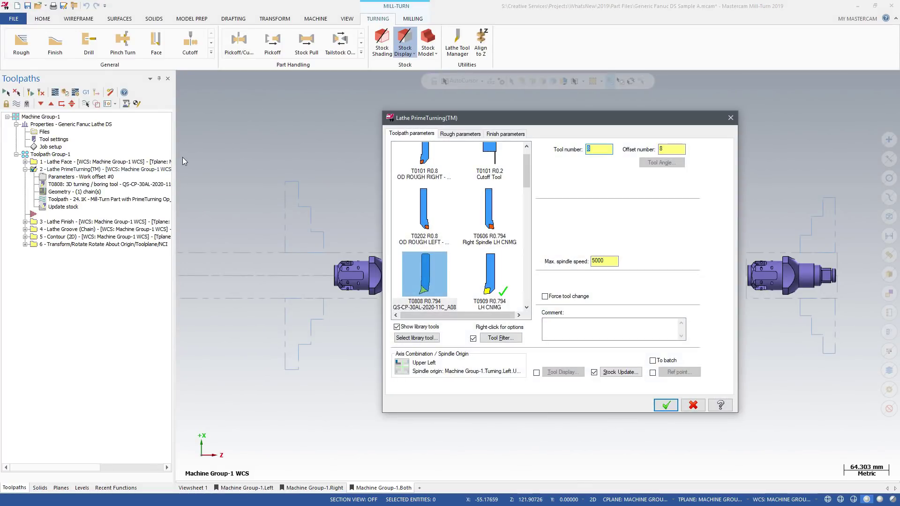
pyautogui.click(452, 136)
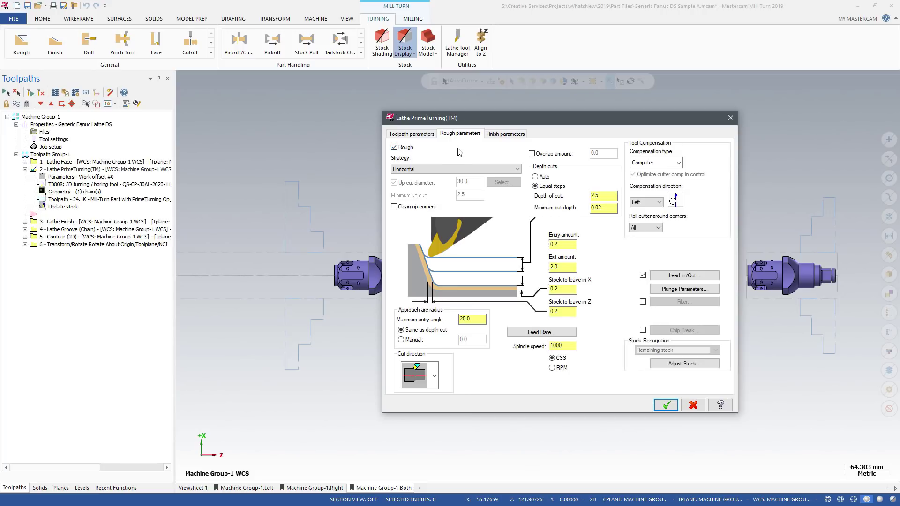
pyautogui.click(494, 140)
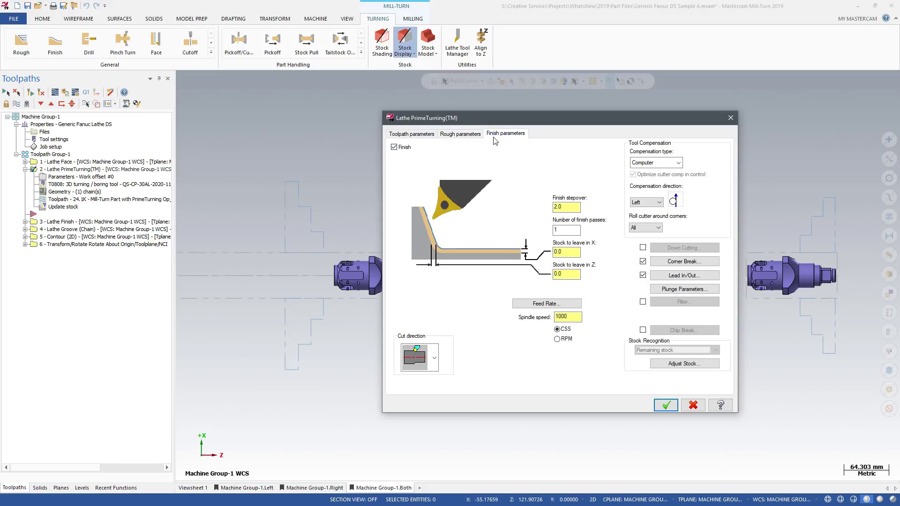
pyautogui.click(424, 136)
# Inspect tool T0808 in Tool Designer, then accept and regenerate the PrimeTurning operation
pyautogui.rightClick(435, 263)
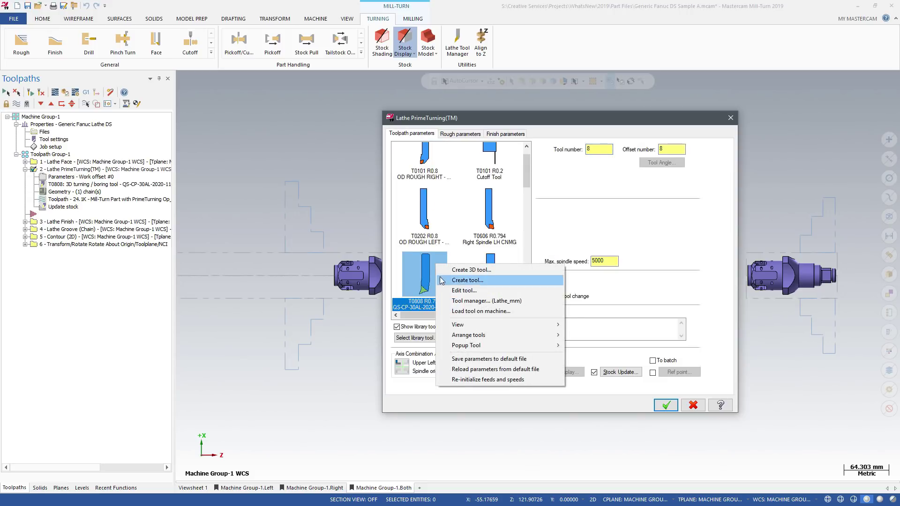
pyautogui.click(450, 290)
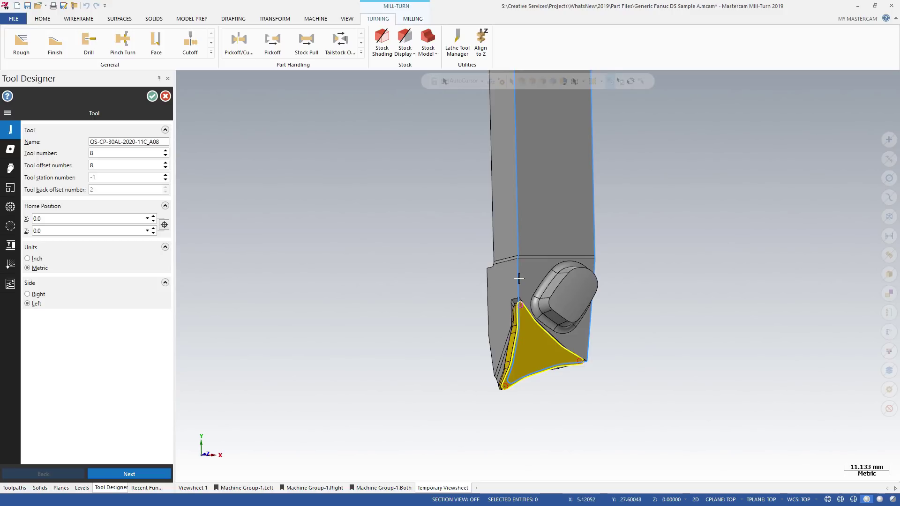
pyautogui.click(164, 96)
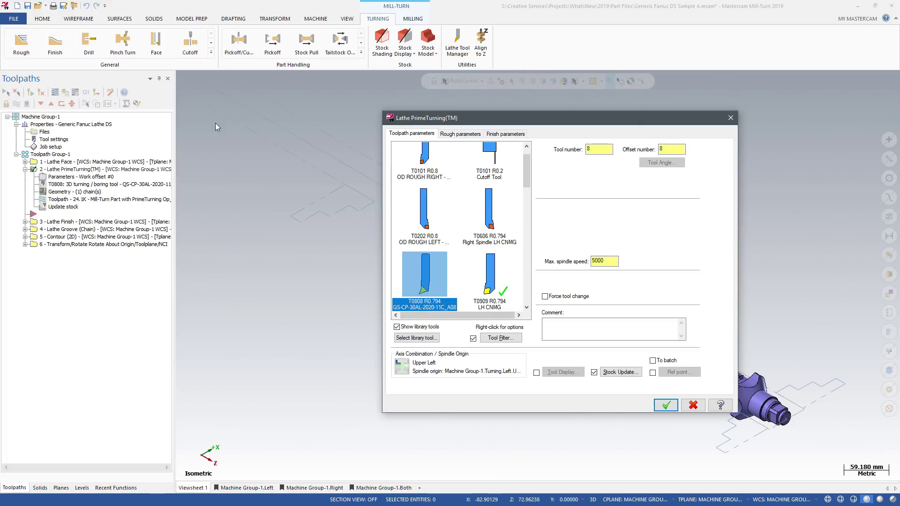
pyautogui.press('Return')
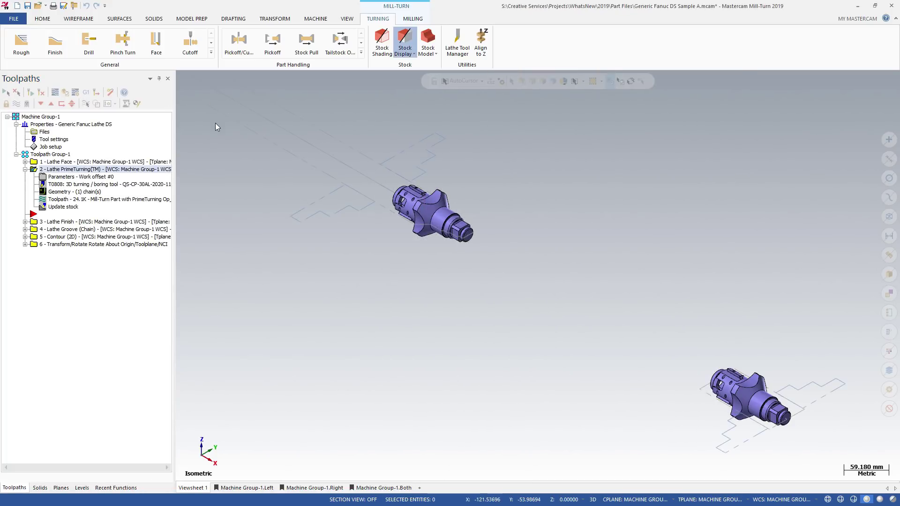
# Open the Contour (2D) setup and try Upper Right, then restore Upper Left axis combination
pyautogui.click(25, 237)
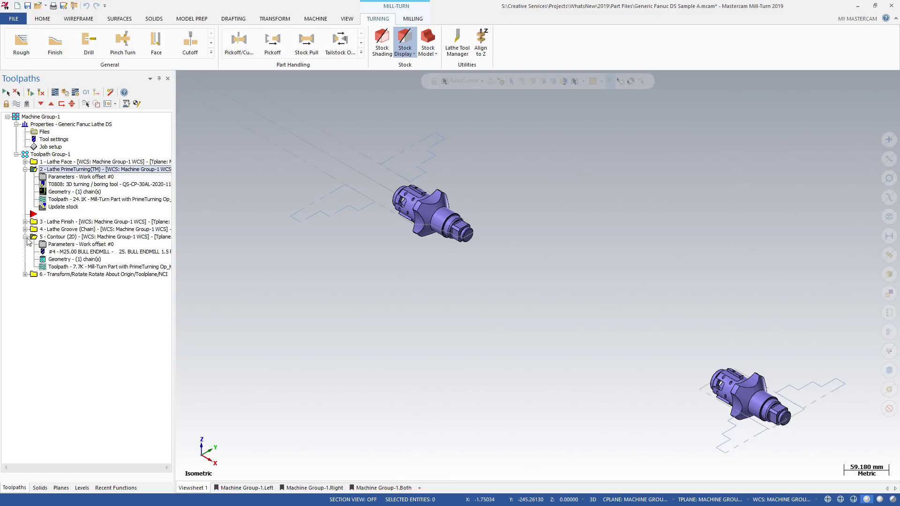
pyautogui.click(57, 244)
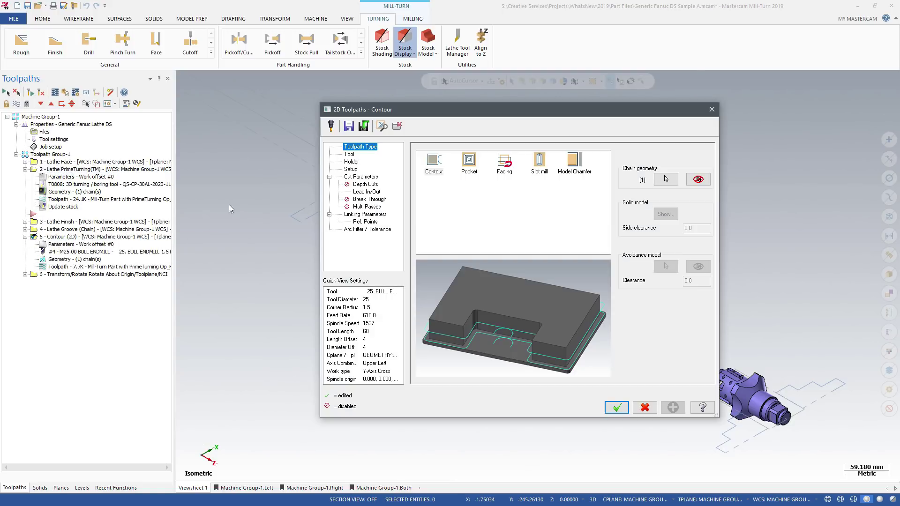
pyautogui.click(347, 169)
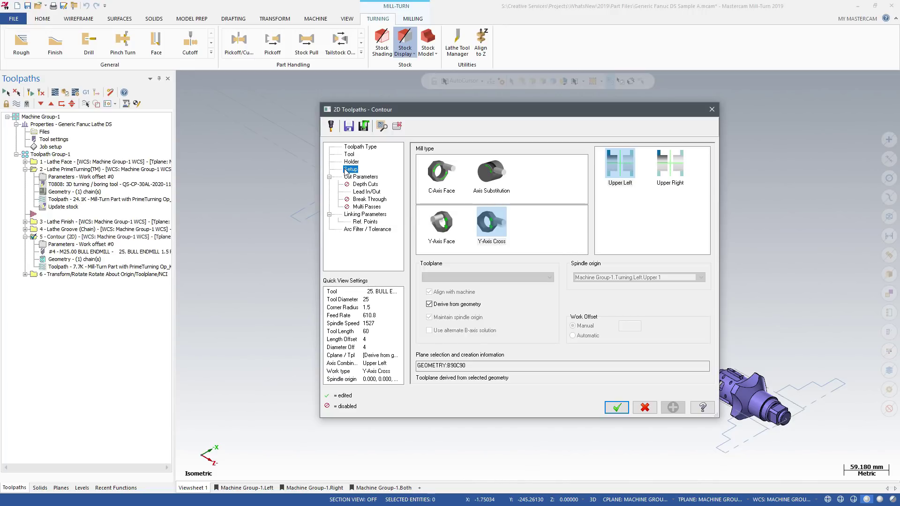
pyautogui.click(662, 171)
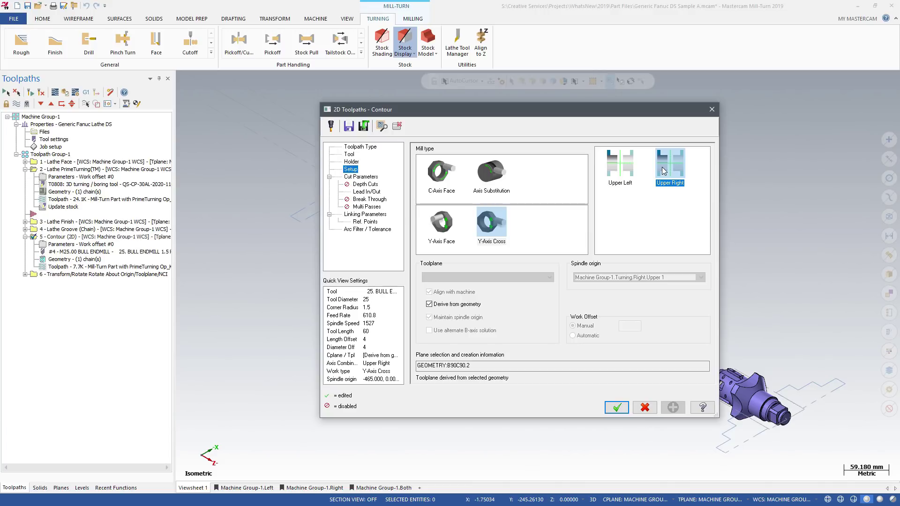
pyautogui.click(619, 162)
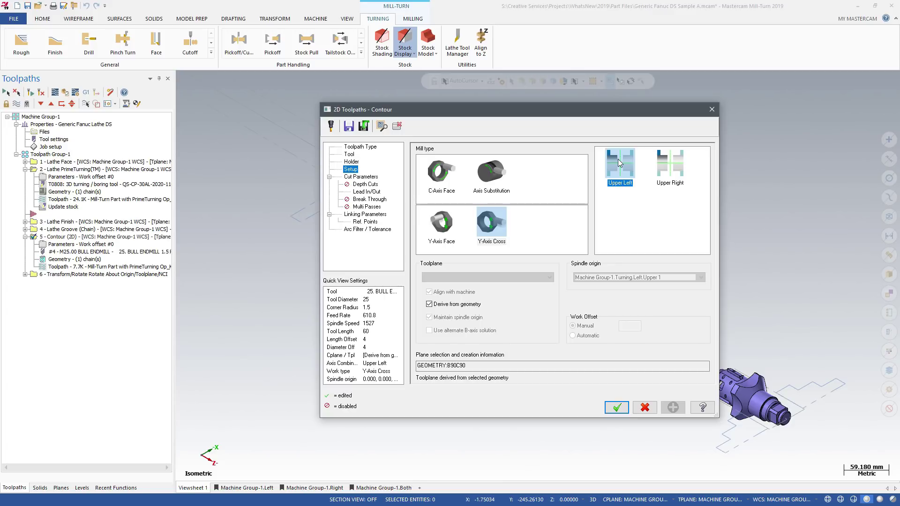
# Set the Contour mill type to Y-Axis Cross, keeping the toolplane, and accept
pyautogui.click(434, 232)
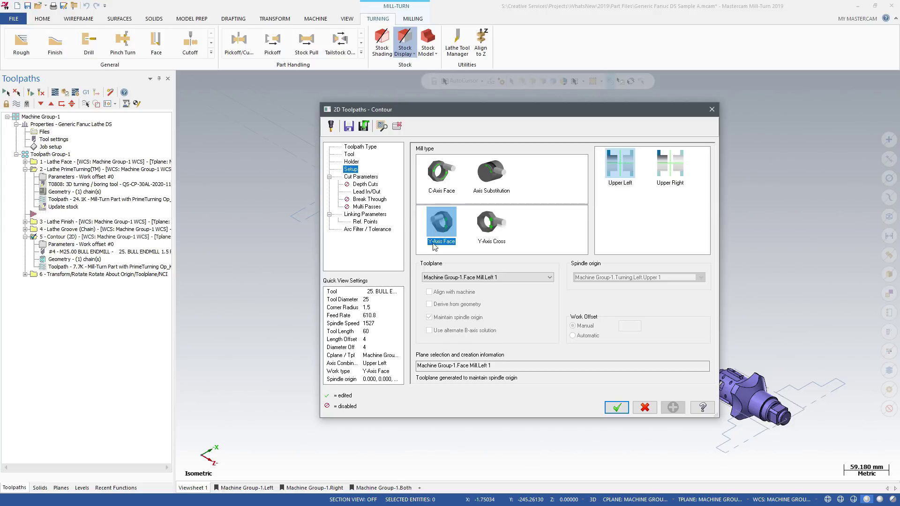
pyautogui.click(550, 280)
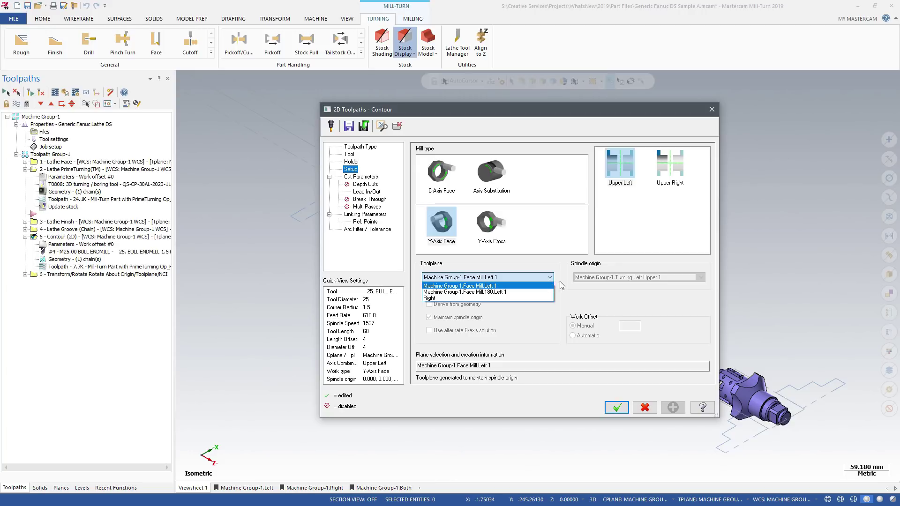
pyautogui.click(561, 285)
pyautogui.click(499, 224)
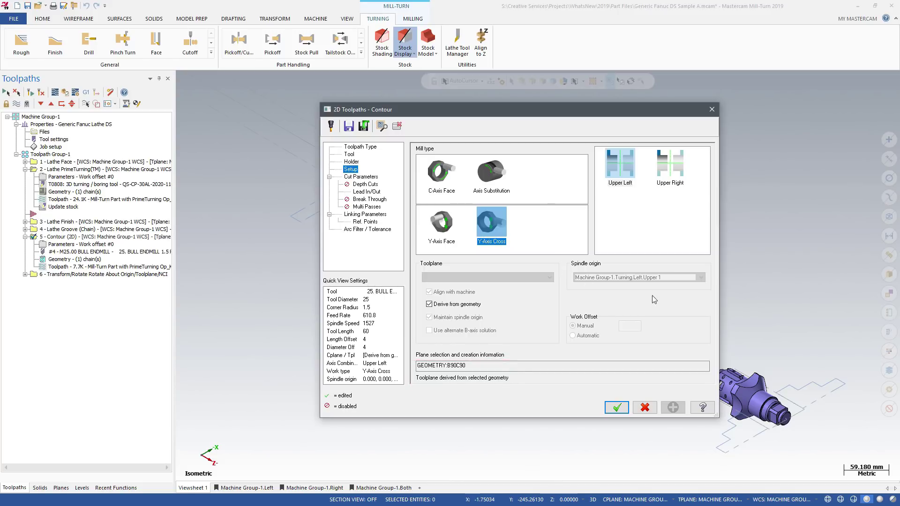
pyautogui.press('Return')
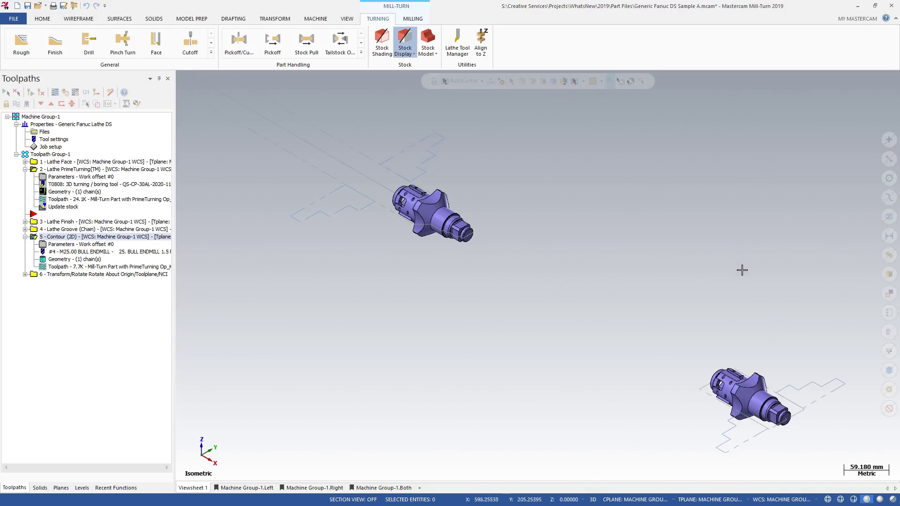
# Move the insert arrow below operation 6 and start a Part Handling Pickoff/Cutoff sequence
pyautogui.moveTo(34, 214); pyautogui.dragTo(31, 287)
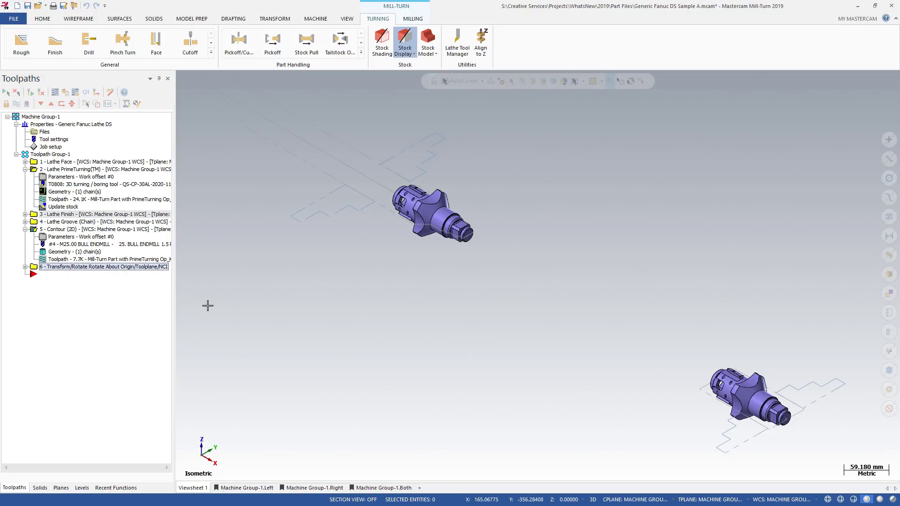
pyautogui.click(360, 52)
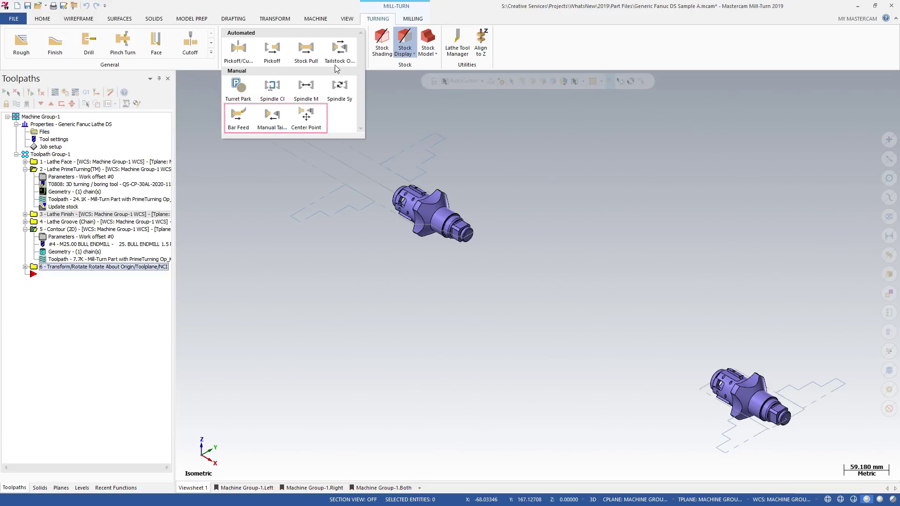
pyautogui.click(238, 52)
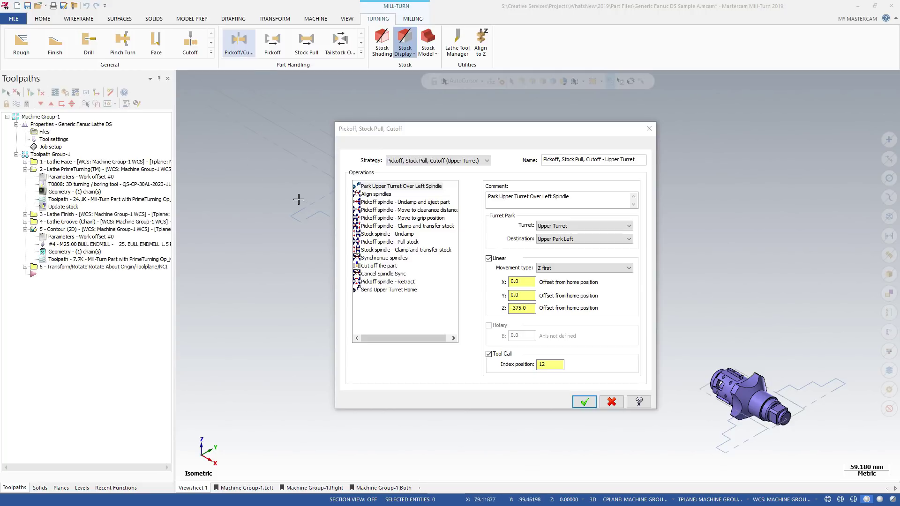
pyautogui.click(357, 187)
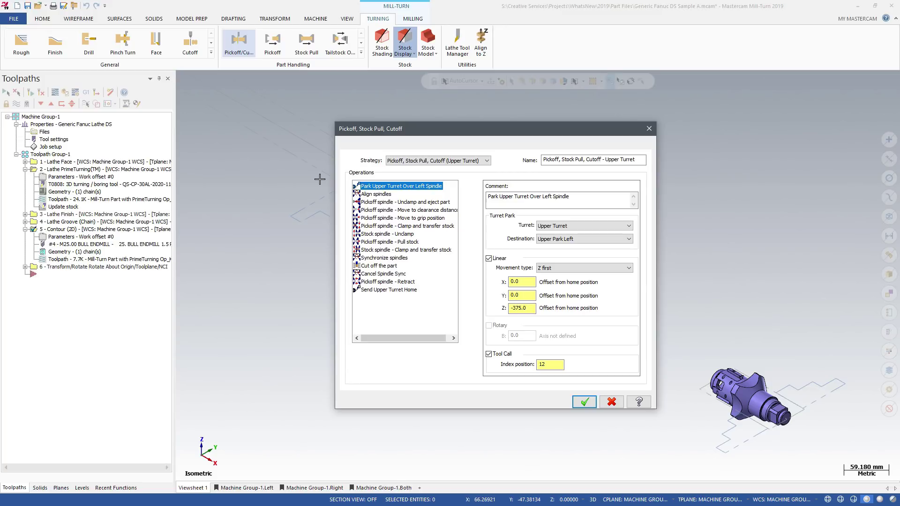
pyautogui.press('Down')
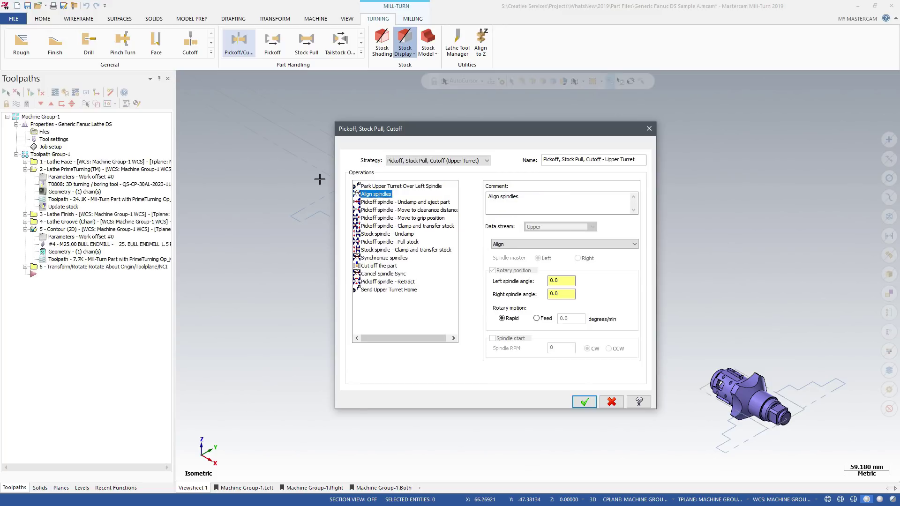
pyautogui.press('Down')
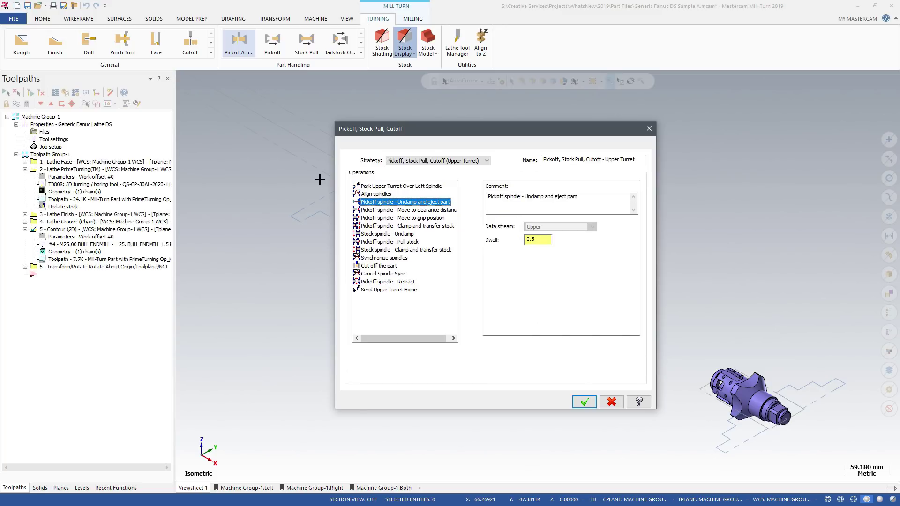
pyautogui.press('Down')
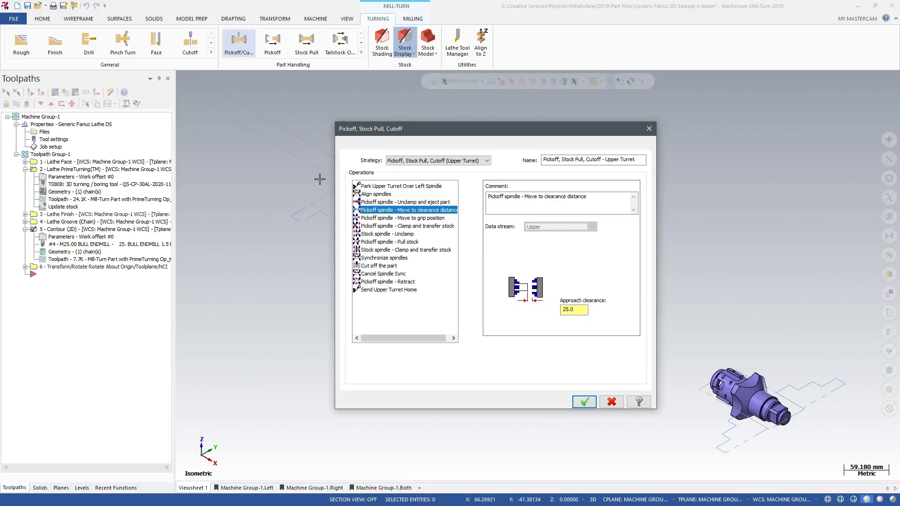
pyautogui.press('Down')
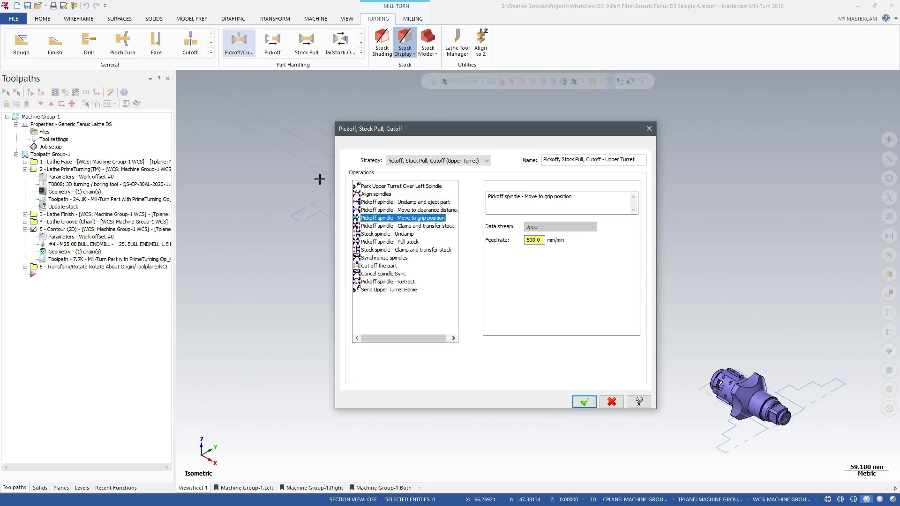
pyautogui.press('Down')
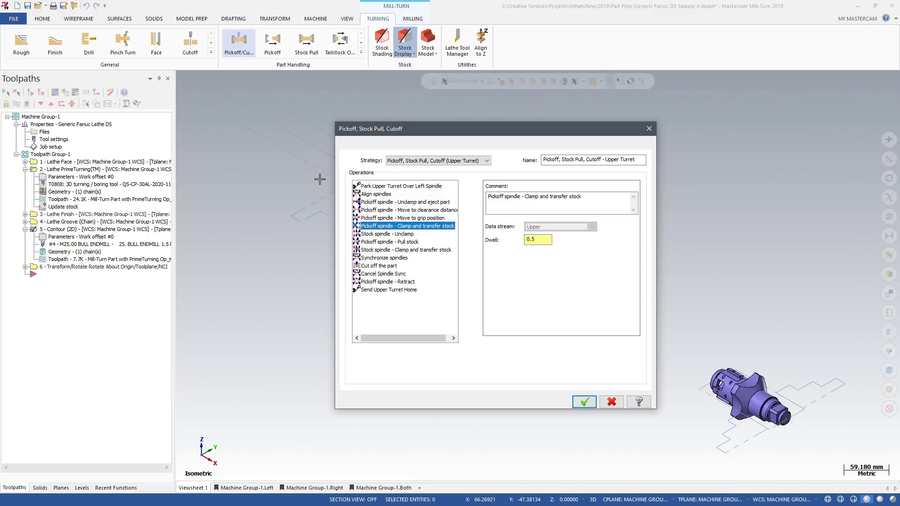
pyautogui.press('Down')
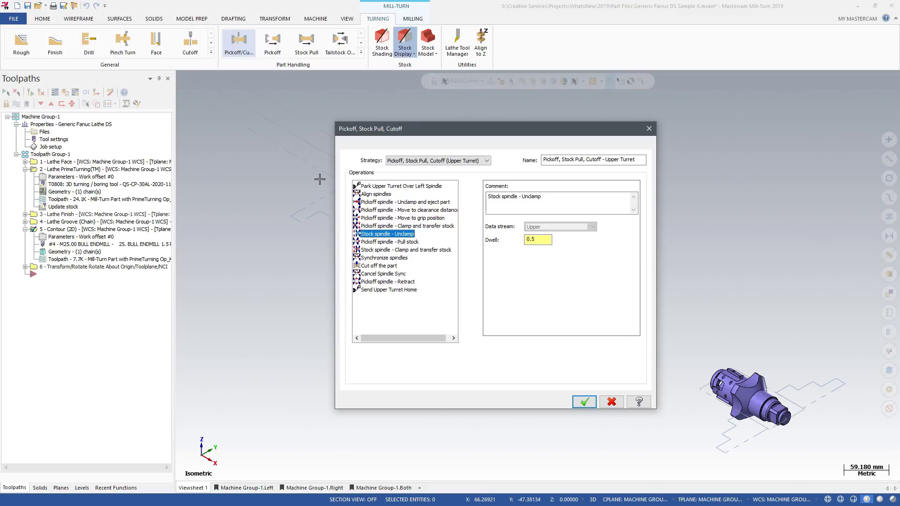
pyautogui.press('Down')
pyautogui.press('Down')
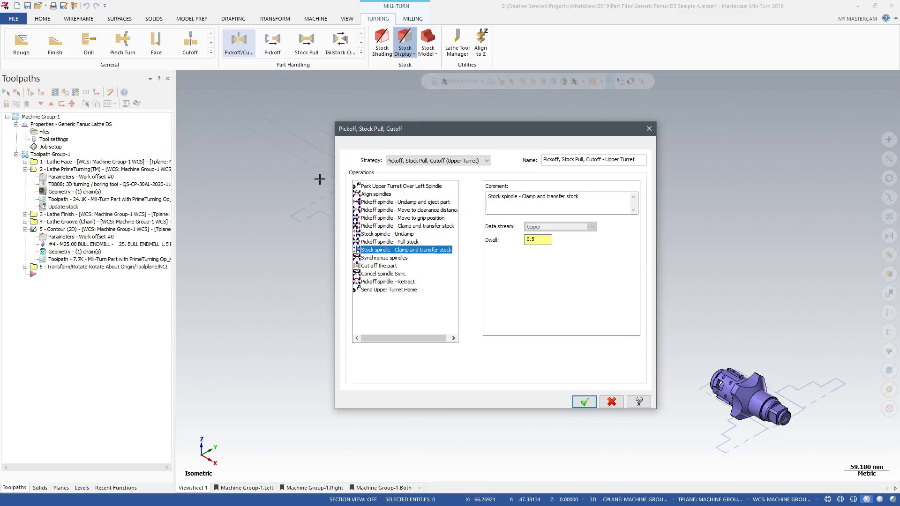
pyautogui.press('Down')
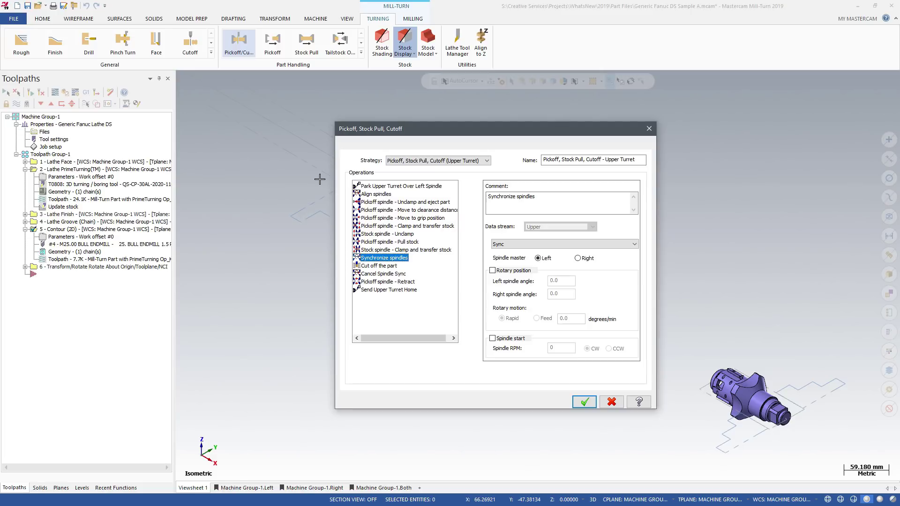
pyautogui.press('Down')
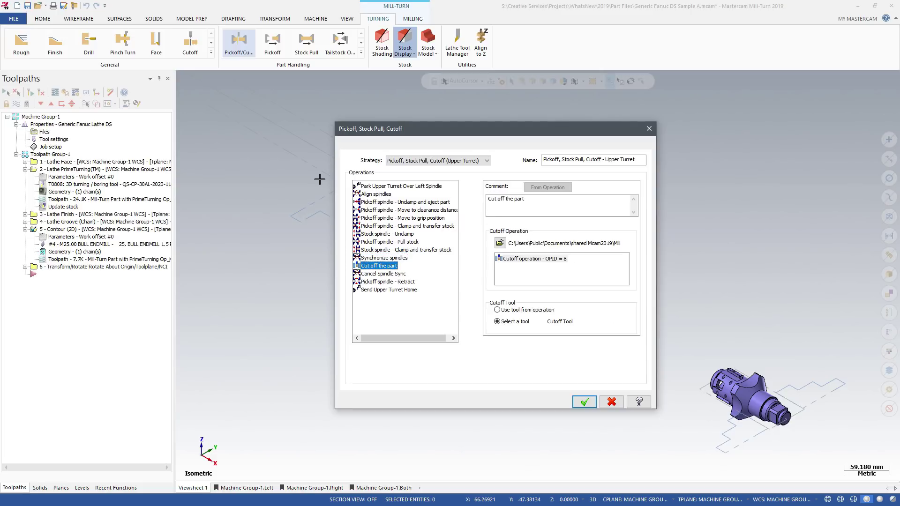
# Accept the Pickoff, Stock Pull, Cutoff dialog to add the sequence
pyautogui.click(581, 401)
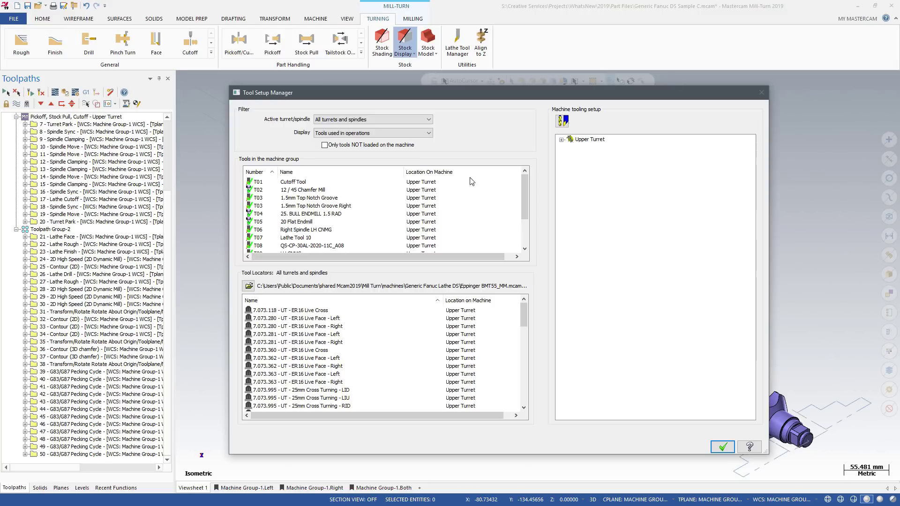
# Expand all twelve Upper Turret indexes and preview the loaded turret with View all
pyautogui.click(561, 140)
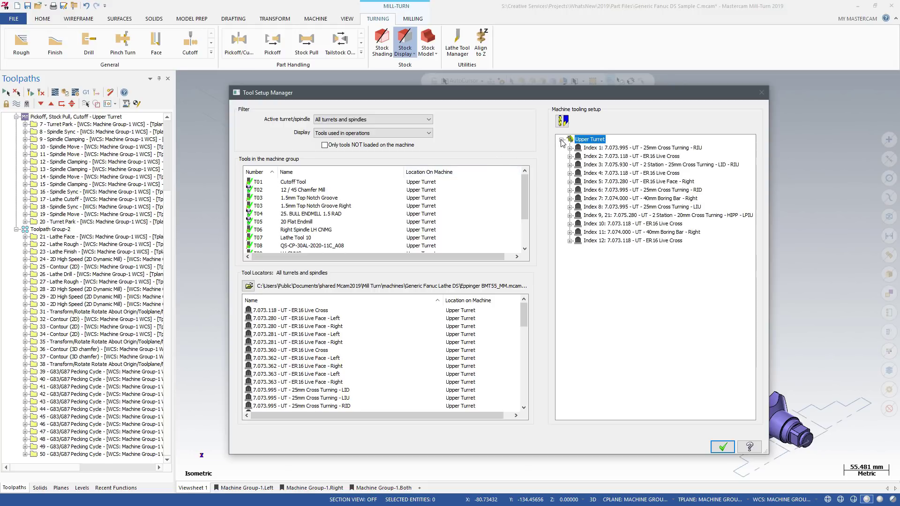
pyautogui.rightClick(581, 139)
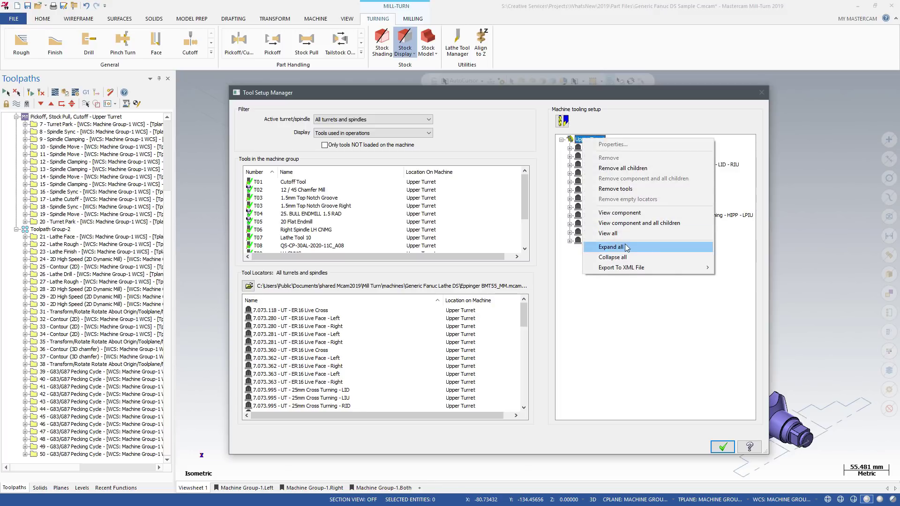
pyautogui.click(629, 245)
pyautogui.rightClick(583, 139)
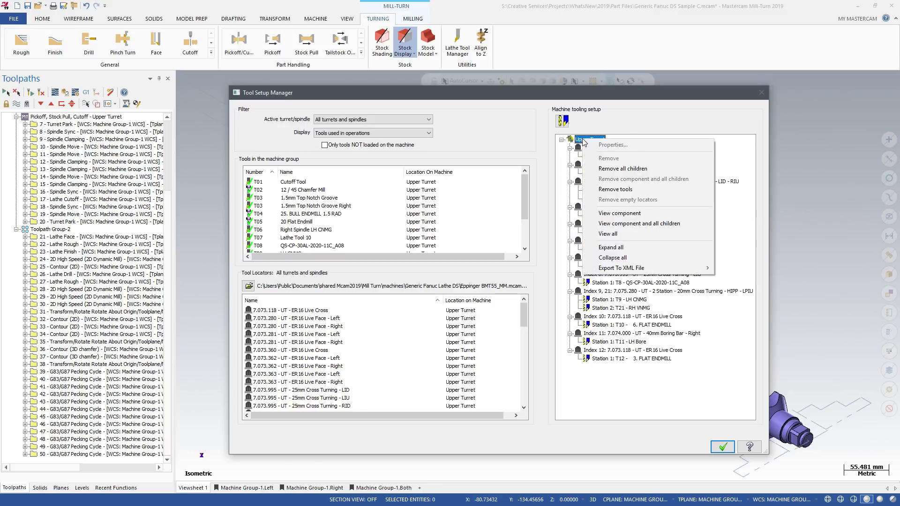
pyautogui.click(598, 234)
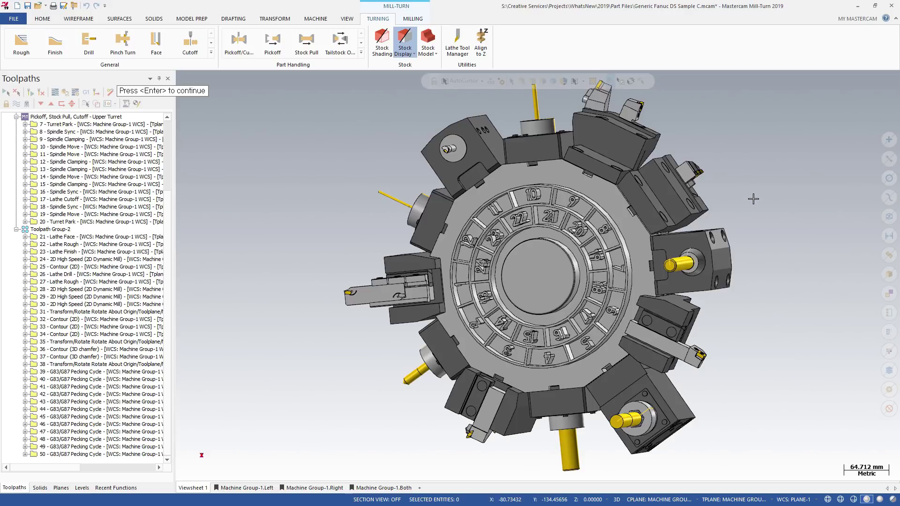
pyautogui.press('Return')
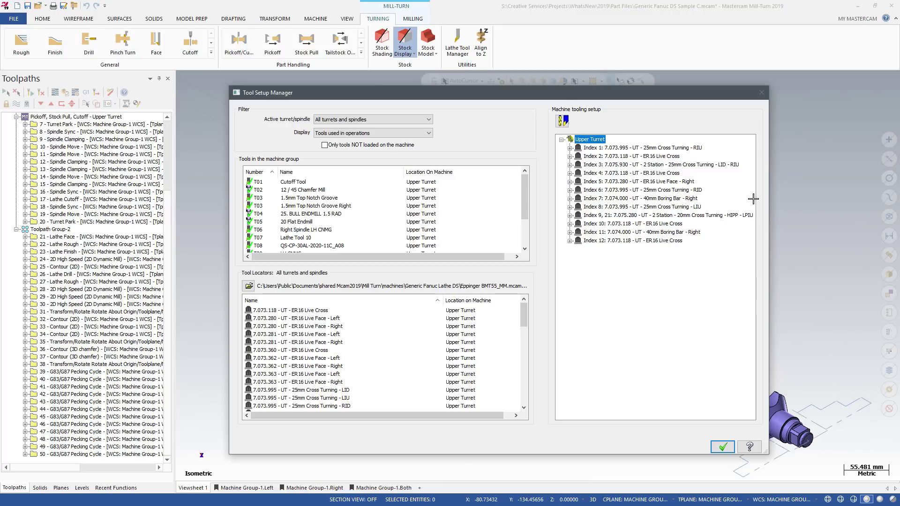
# Set the Index 8 station tool's projection to 10.0mm and close Tool Setup
pyautogui.click(570, 207)
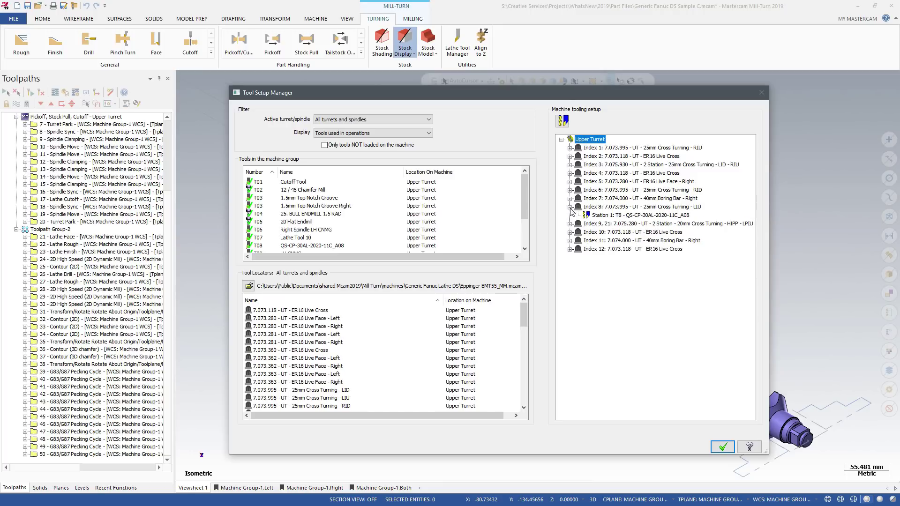
pyautogui.rightClick(599, 215)
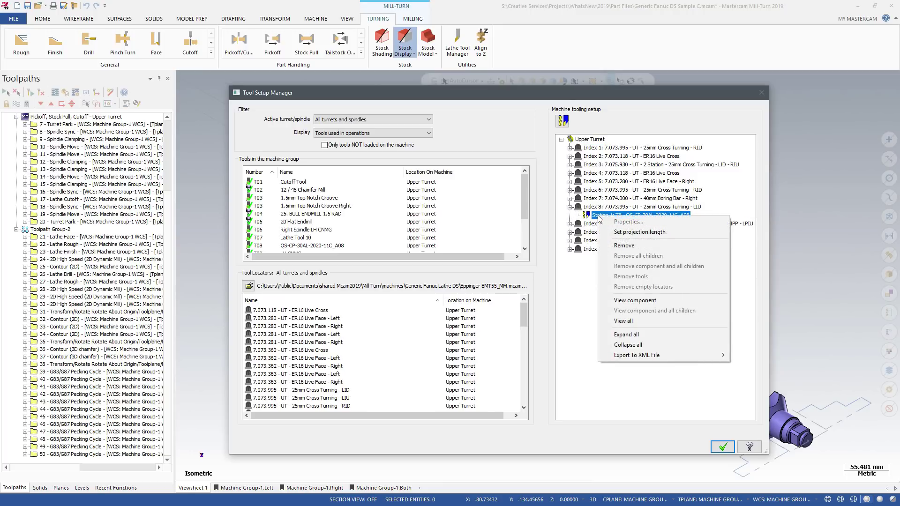
pyautogui.click(618, 232)
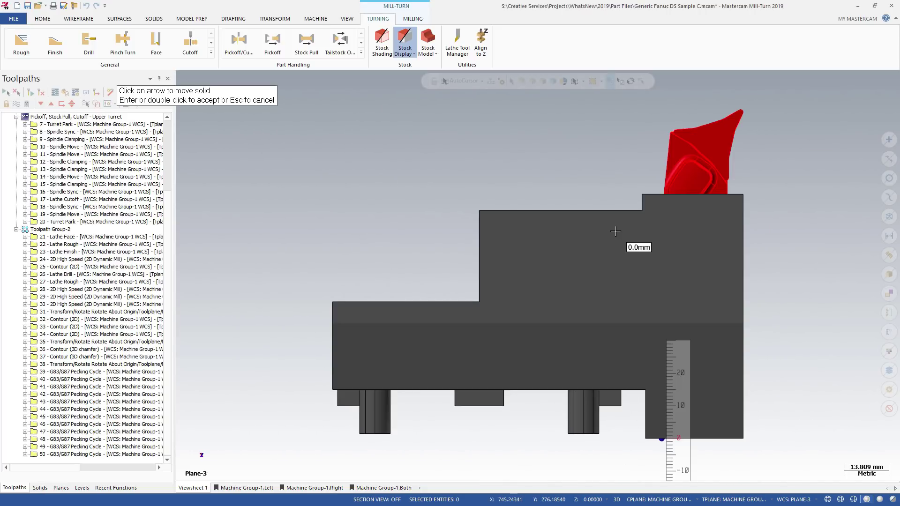
pyautogui.hotkey('alt', '7')
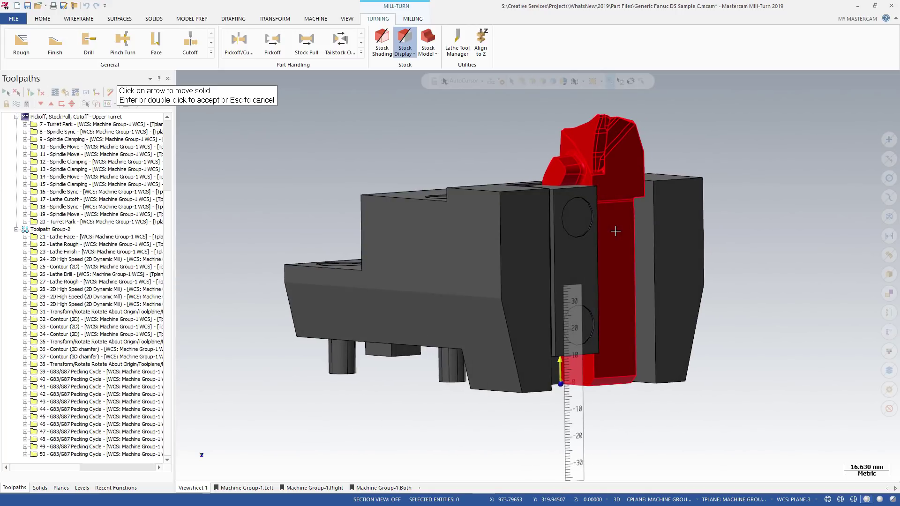
pyautogui.click(558, 369)
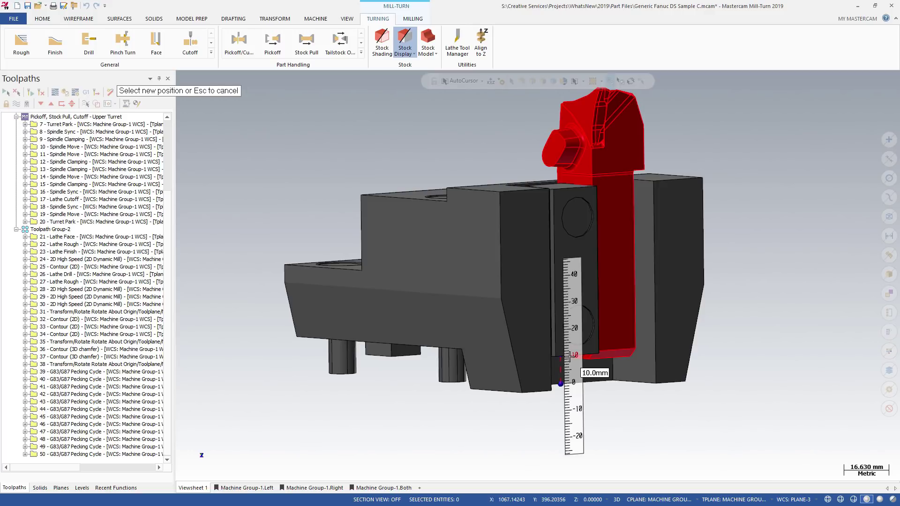
pyautogui.click(568, 357)
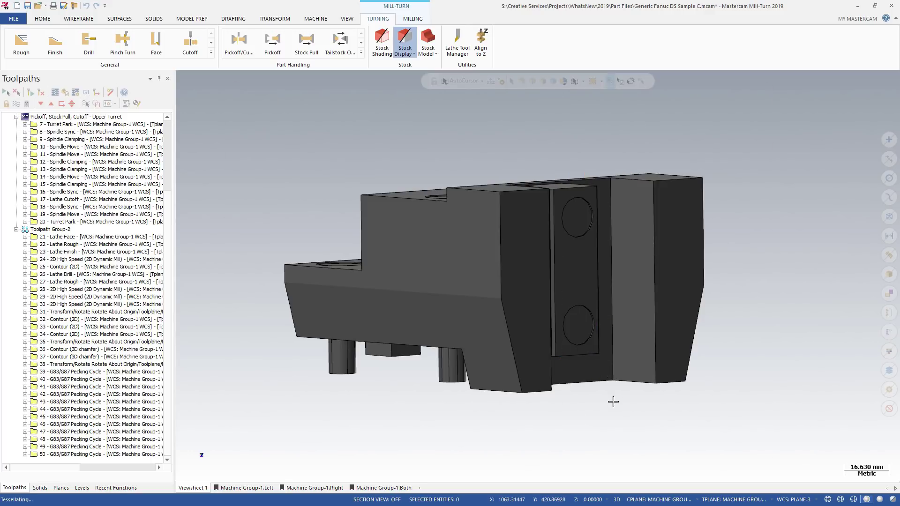
pyautogui.press('Return')
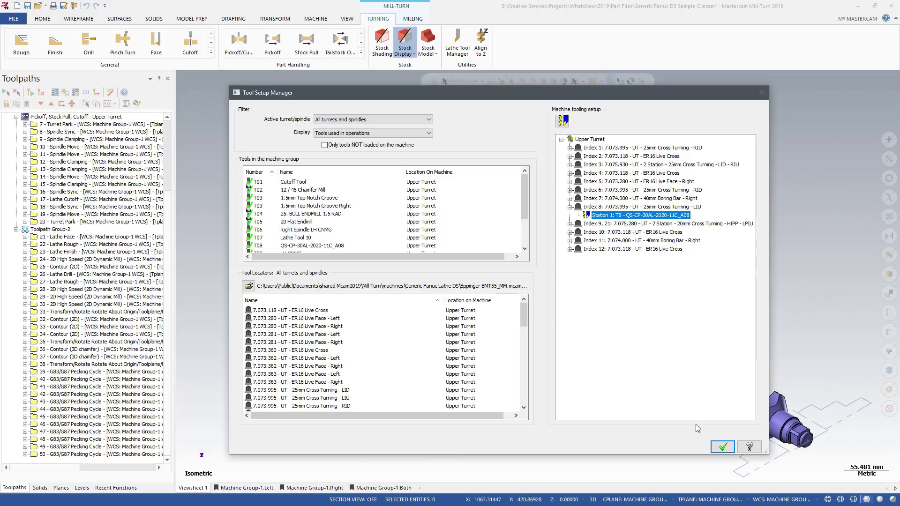
pyautogui.click(719, 446)
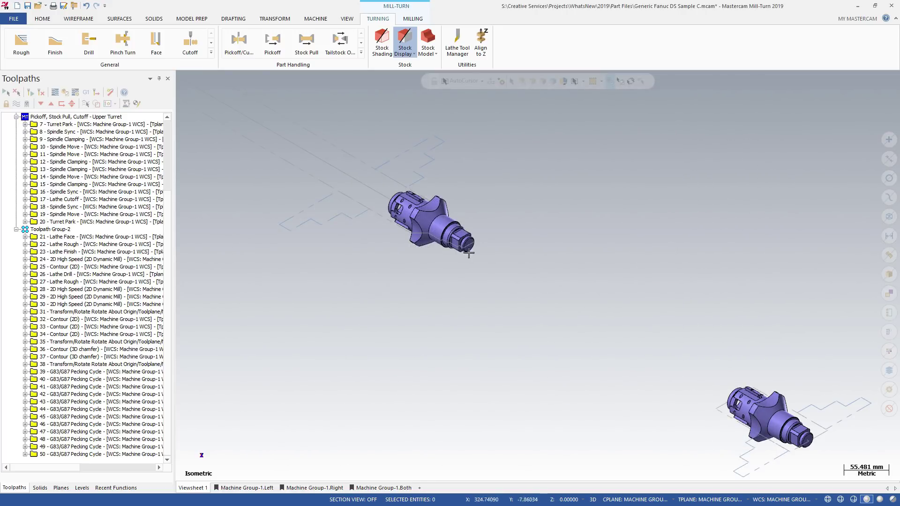
# Select all Machine Group-1 operations and build the IOF with Code Expert/Sync Manager
pyautogui.scroll(4, 54, 122)
pyautogui.click(39, 118)
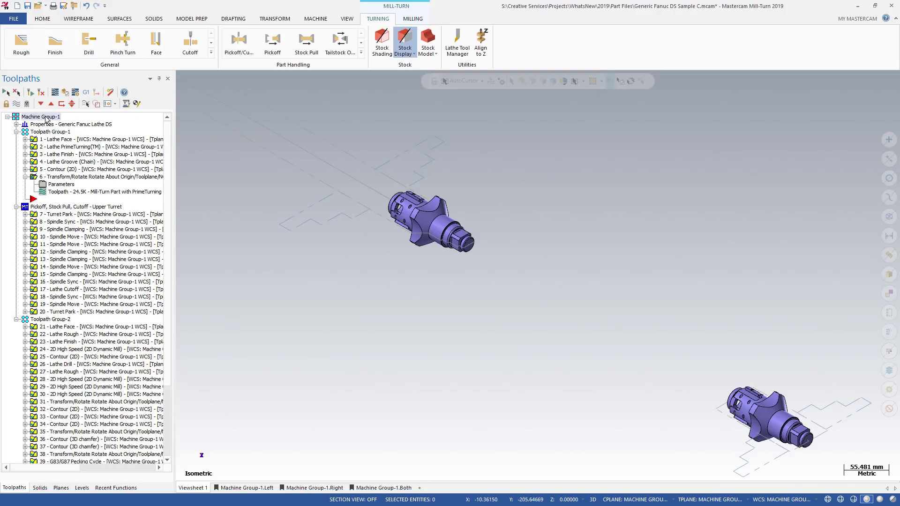
pyautogui.click(88, 93)
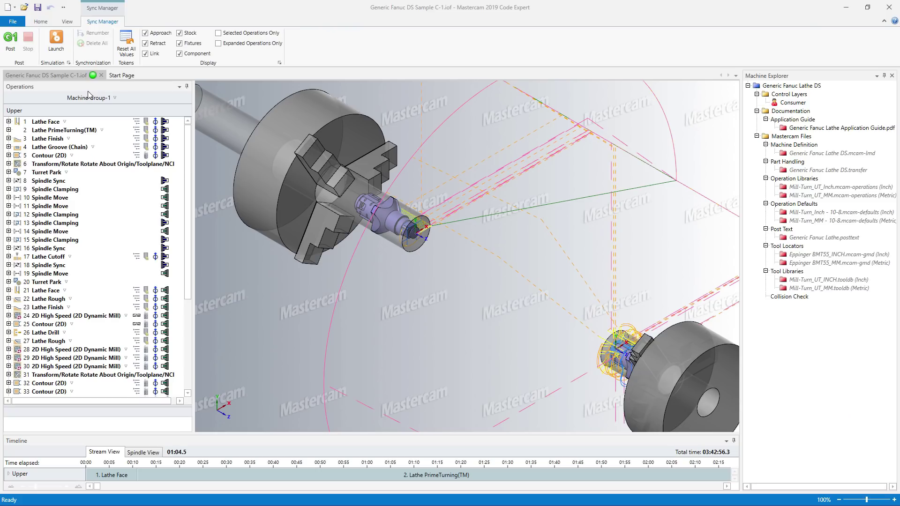
# Expand all operations, then enter the job number and programmer's name in Machine Group-1's header
pyautogui.rightClick(105, 125)
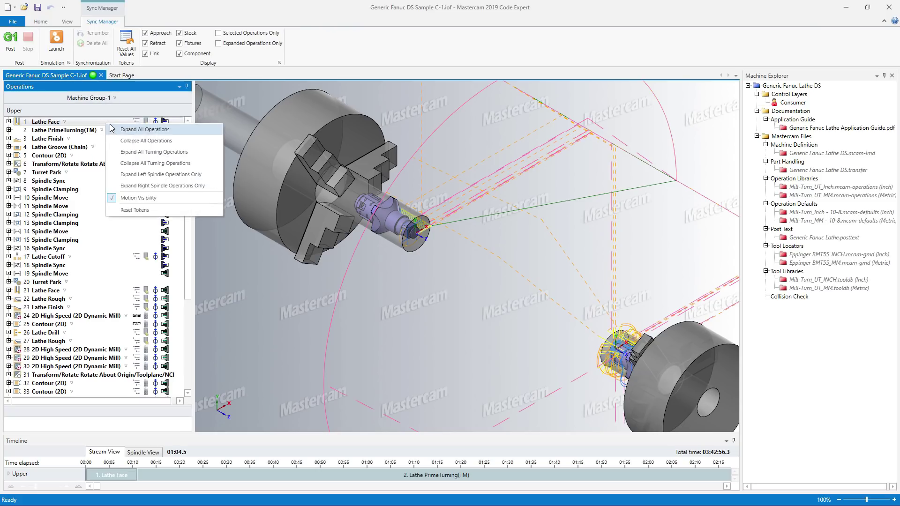
pyautogui.click(114, 129)
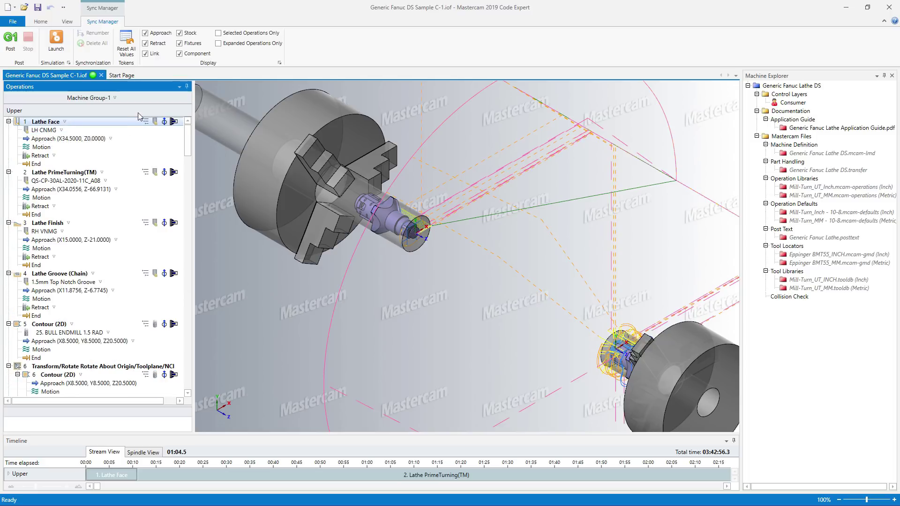
pyautogui.click(114, 98)
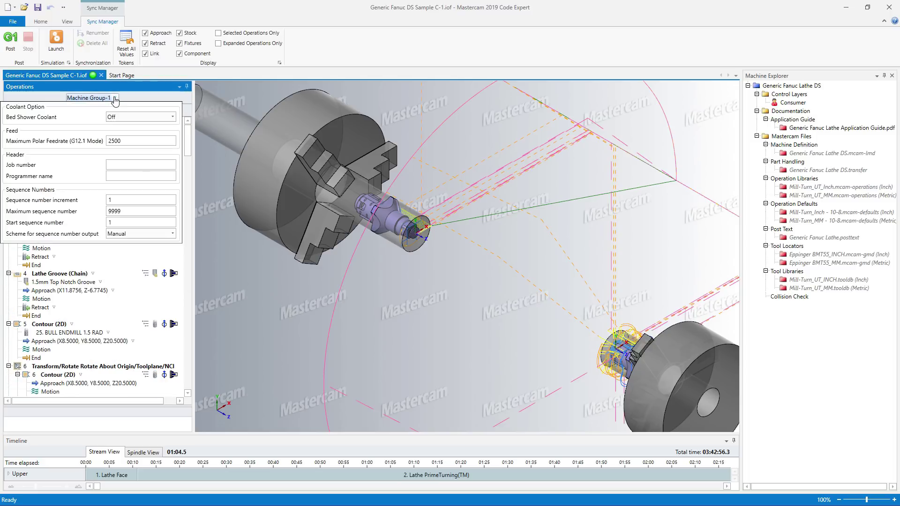
pyautogui.click(140, 164)
pyautogui.write('D-3662')
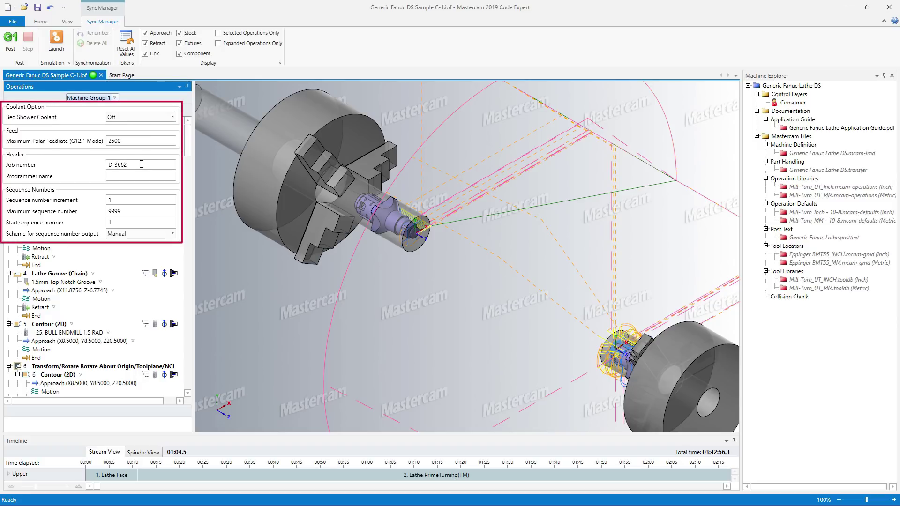
pyautogui.click(148, 175)
pyautogui.write('JSmith')
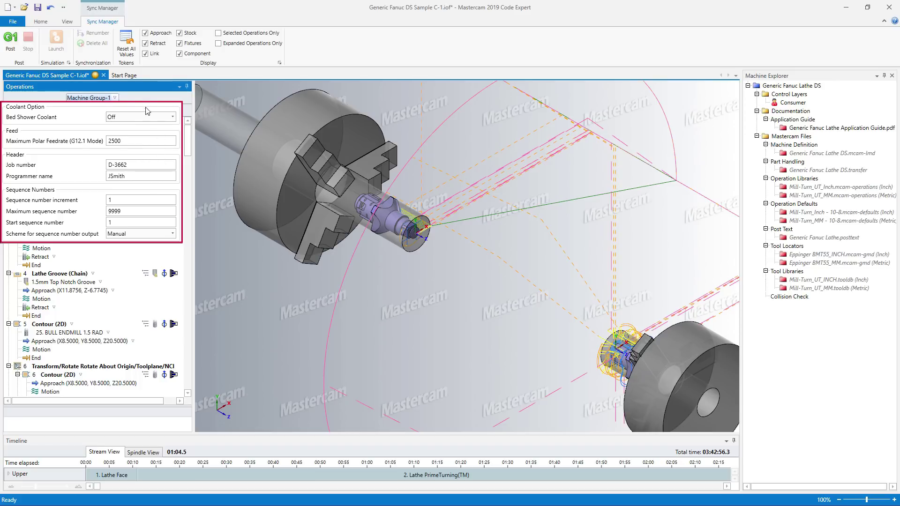
pyautogui.click(115, 99)
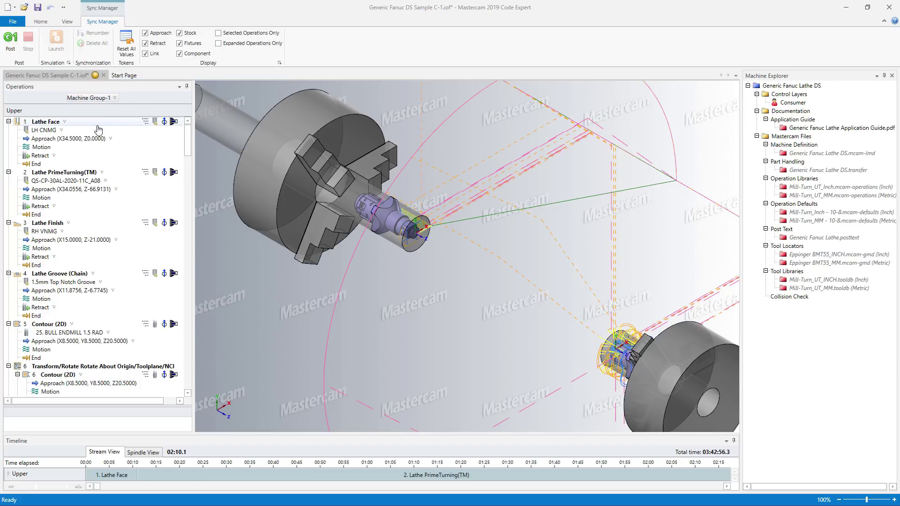
# Review the Lathe Face operation's settings and its retract settings
pyautogui.click(66, 123)
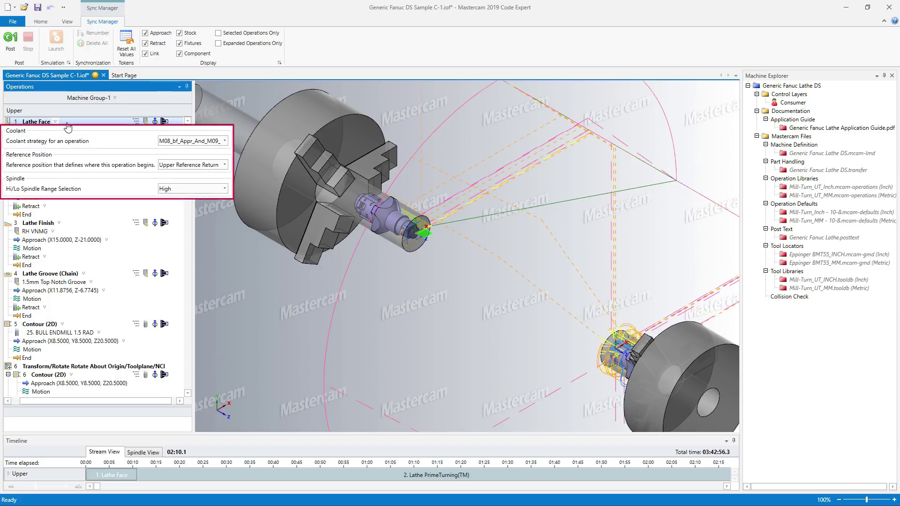
pyautogui.click(67, 124)
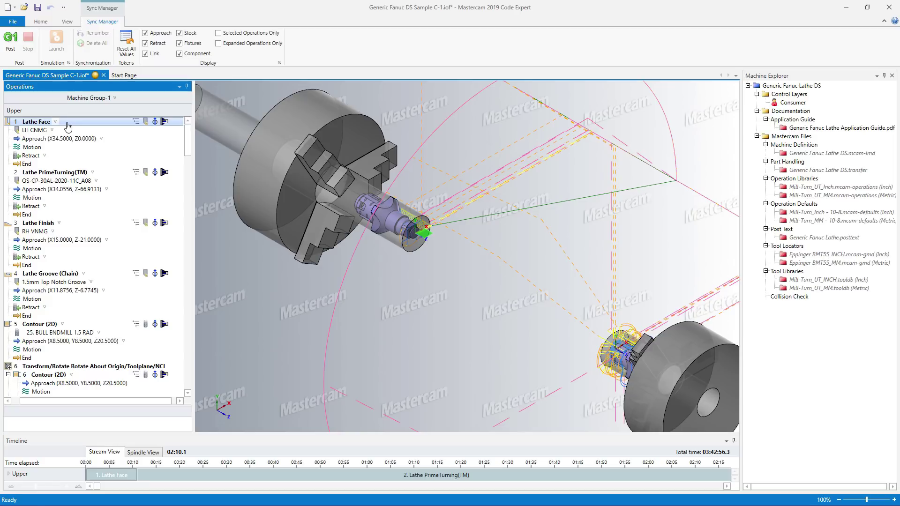
pyautogui.click(45, 156)
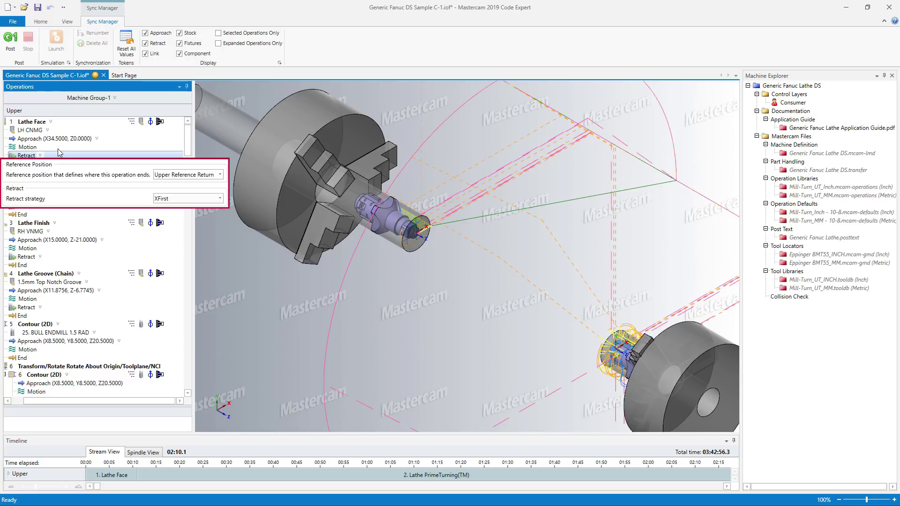
pyautogui.click(59, 148)
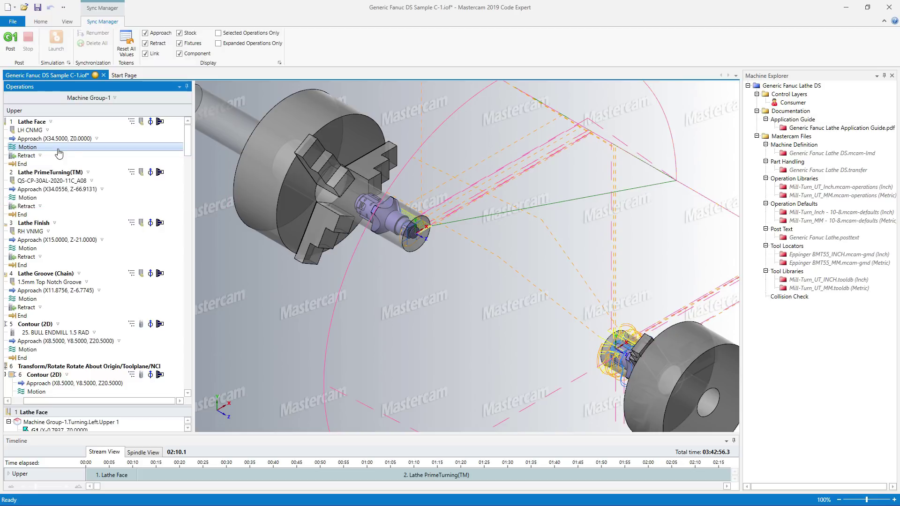
# Set C-Axis Clamp/Brake to FullClamp for operation 24, 2D High Speed (2D Dynamic Mill)
pyautogui.moveTo(187, 139); pyautogui.dragTo(187, 230)
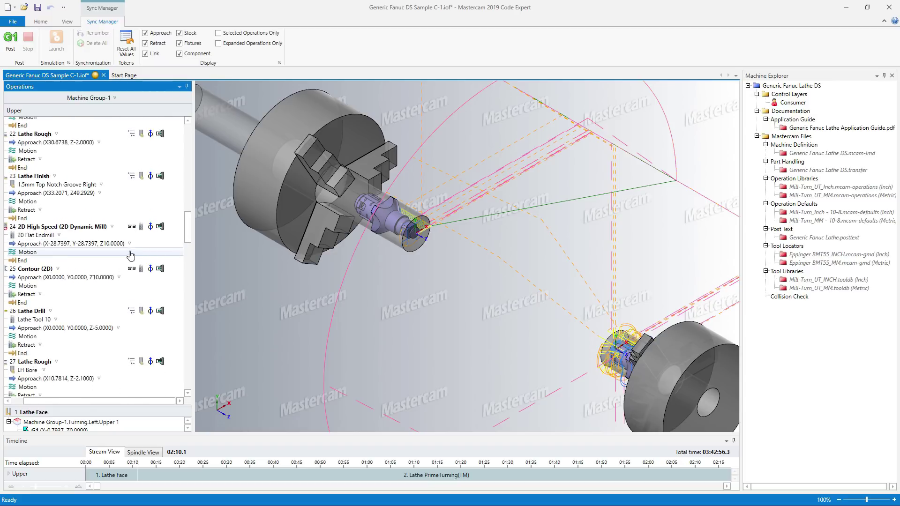
pyautogui.click(113, 228)
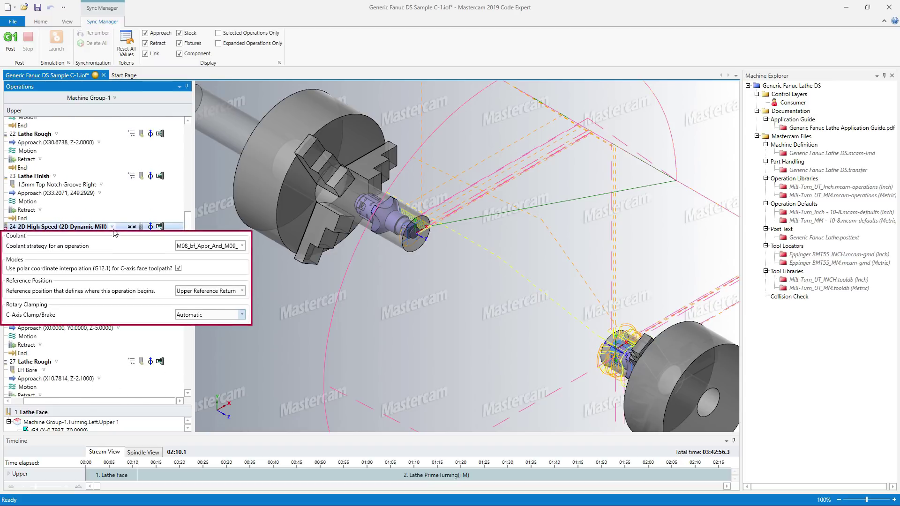
pyautogui.click(211, 314)
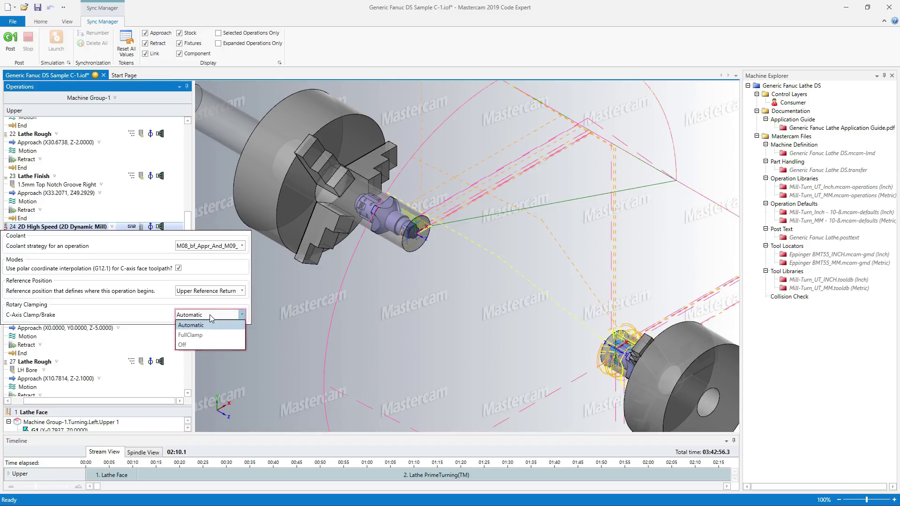
pyautogui.click(214, 334)
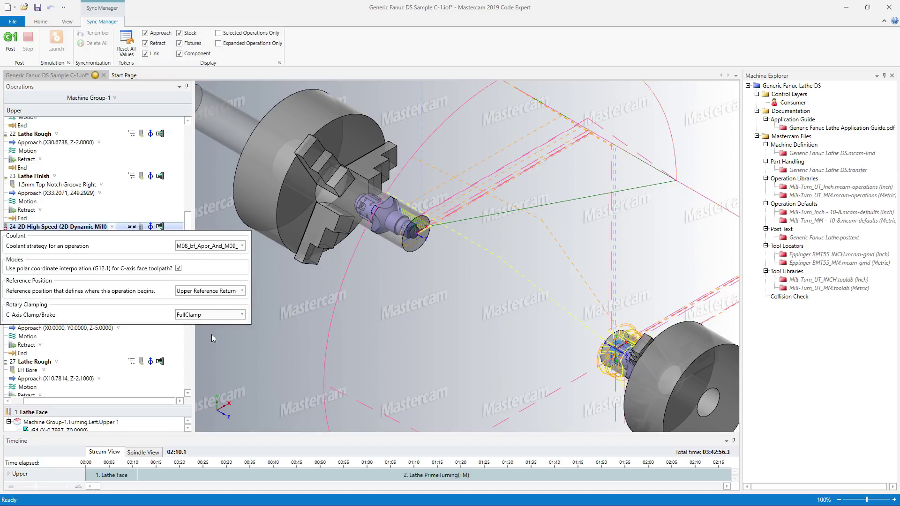
# Set operation 24's coolant strategy to M108_bf_Appr_and_M109_bf_Retr and save Generic Fanuc DS Sample C-1.iof
pyautogui.click(241, 246)
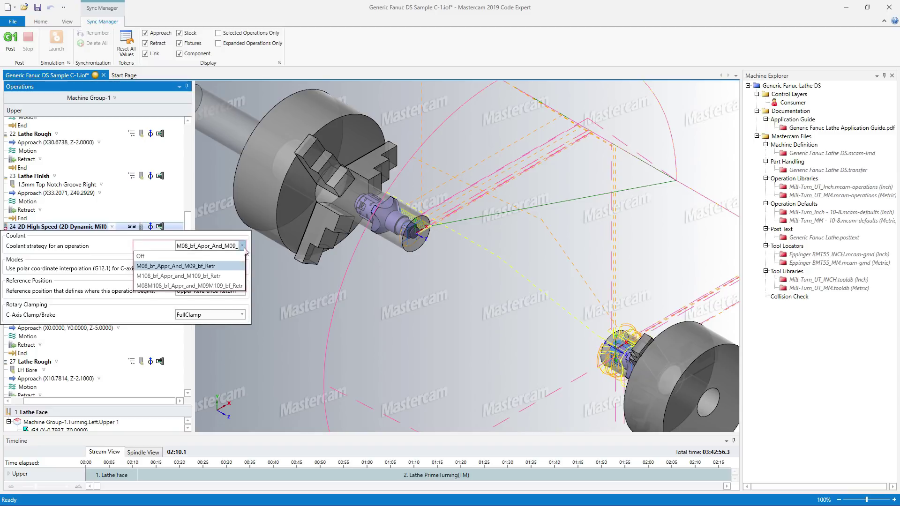
pyautogui.click(225, 278)
pyautogui.click(257, 255)
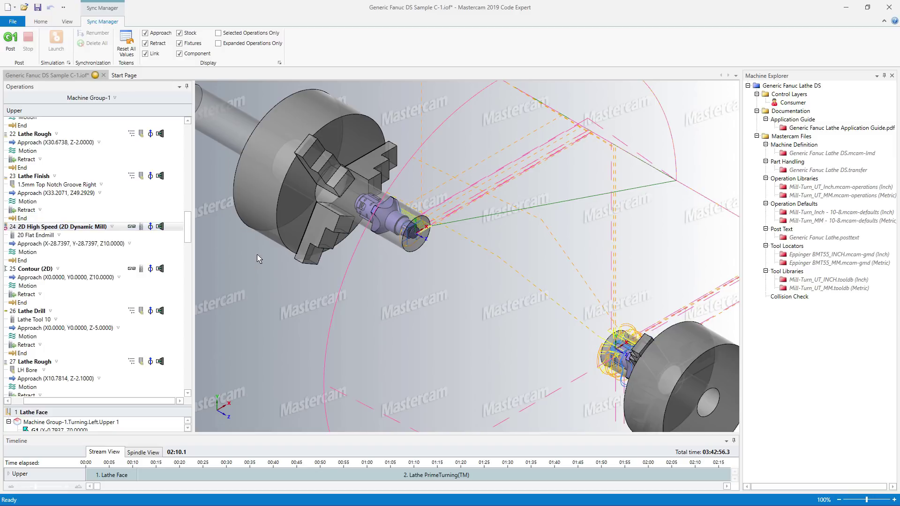
pyautogui.hotkey('ctrl', 's')
pyautogui.click(37, 8)
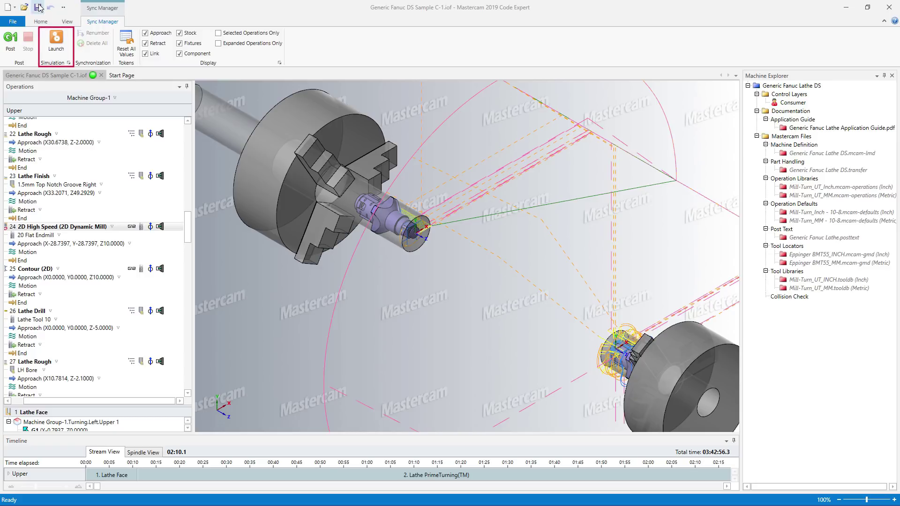
# Launch Machine Simulation in Front view with the machine housing hidden
pyautogui.click(56, 40)
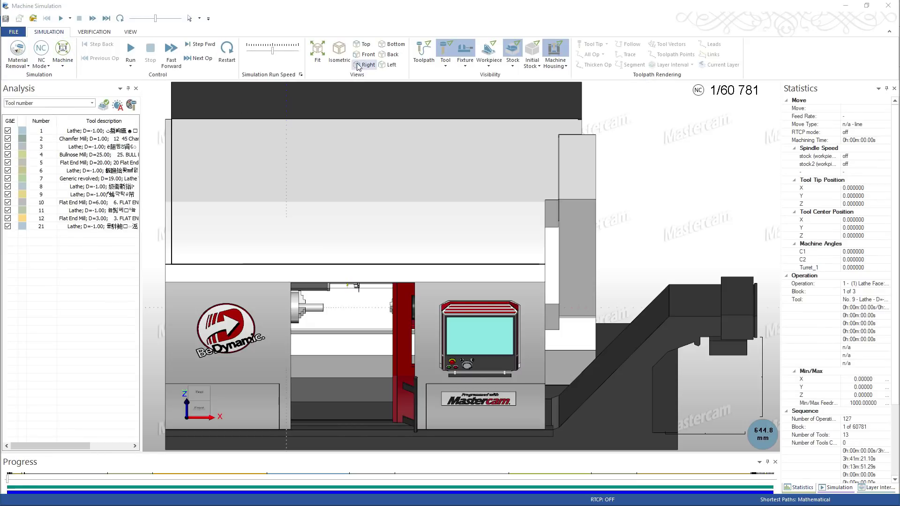
pyautogui.click(365, 55)
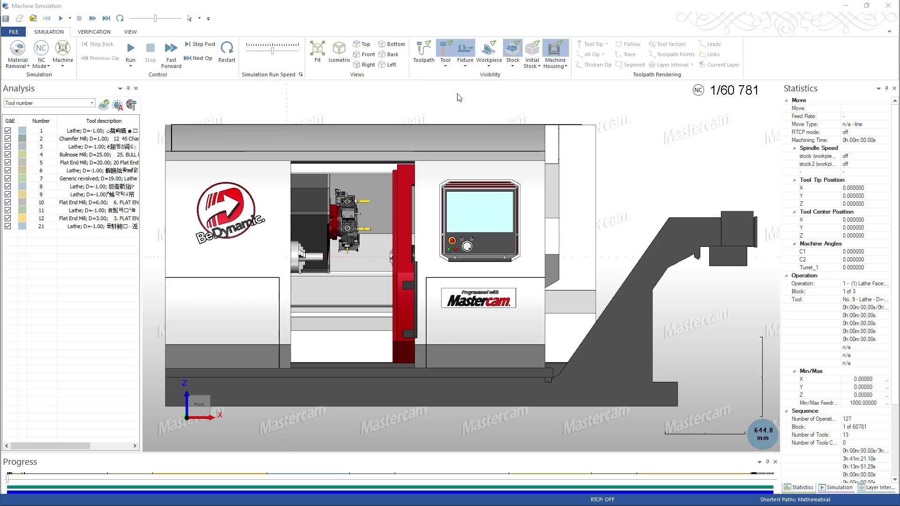
pyautogui.click(565, 68)
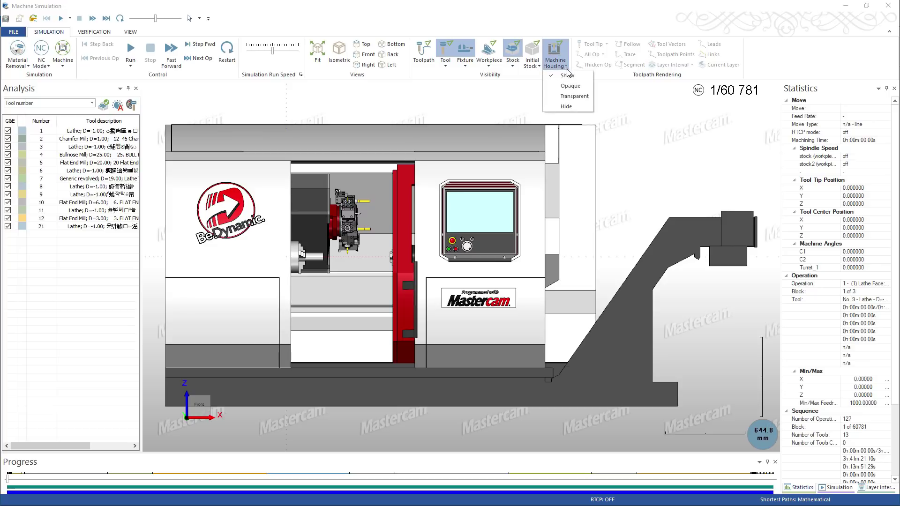
pyautogui.click(567, 106)
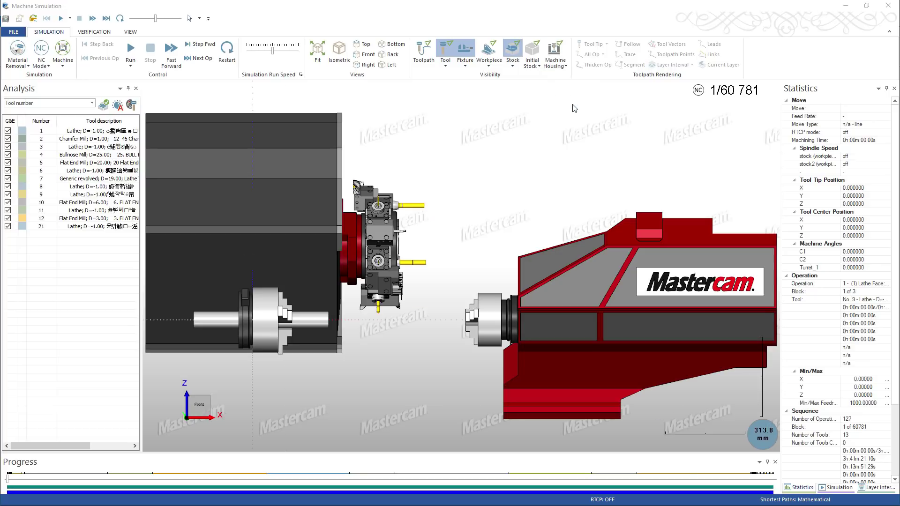
# Zoom in on the spindles and turret, run all 127 operations, then close the simulator
pyautogui.rightClick(574, 109)
pyautogui.click(571, 113)
pyautogui.moveTo(454, 180); pyautogui.dragTo(175, 360)
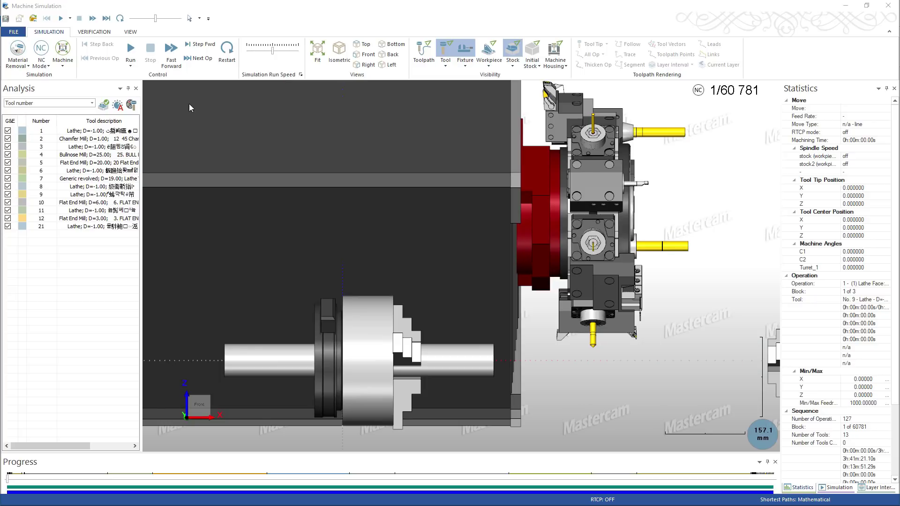
pyautogui.click(131, 50)
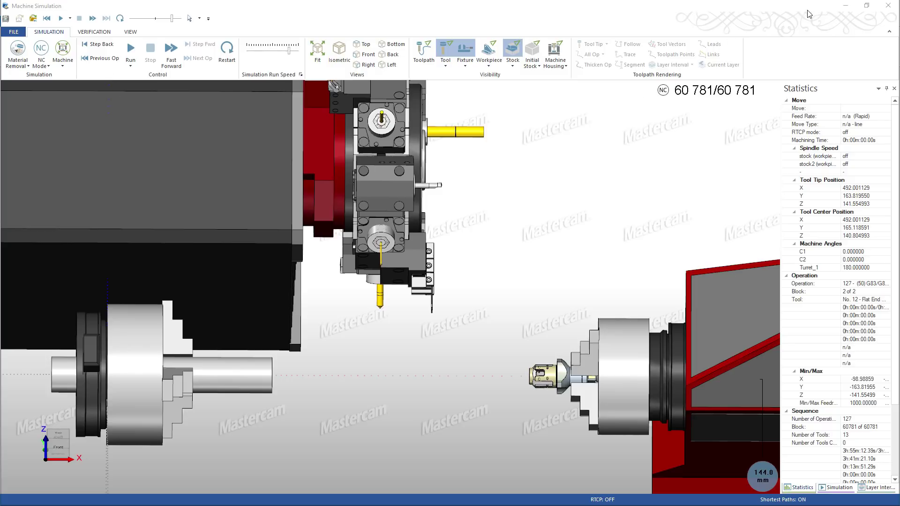
pyautogui.click(888, 5)
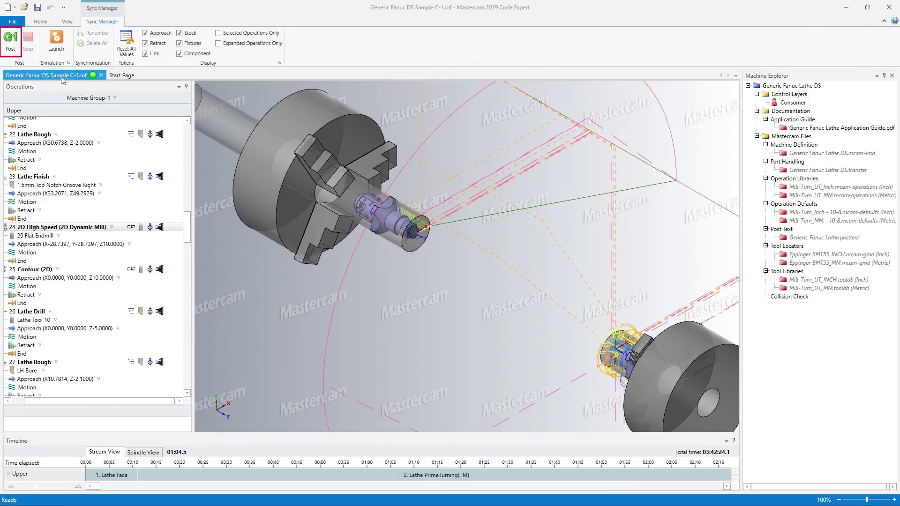
# Post to Mill-Turn Part with PrimeTurning Op_KG_B3.NC and return to the Sample C-1.iof sync file
pyautogui.click(7, 55)
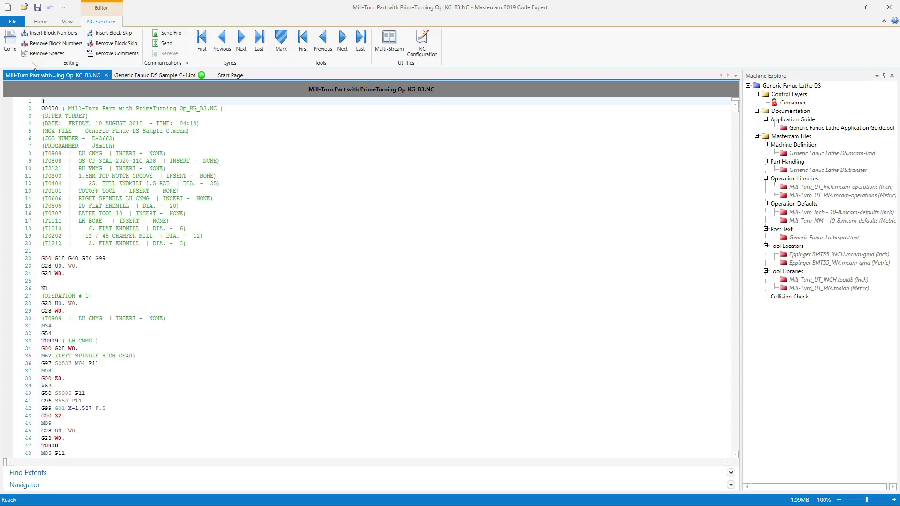
pyautogui.click(132, 75)
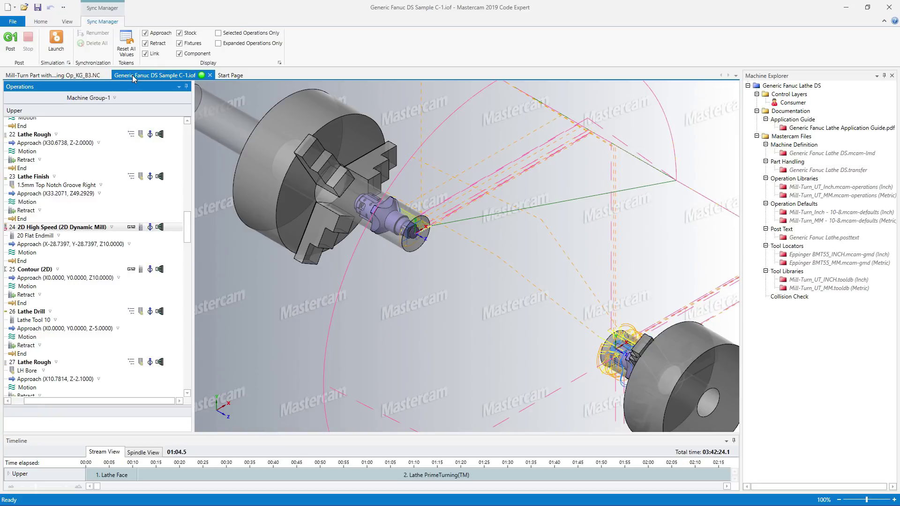
pyautogui.click(96, 76)
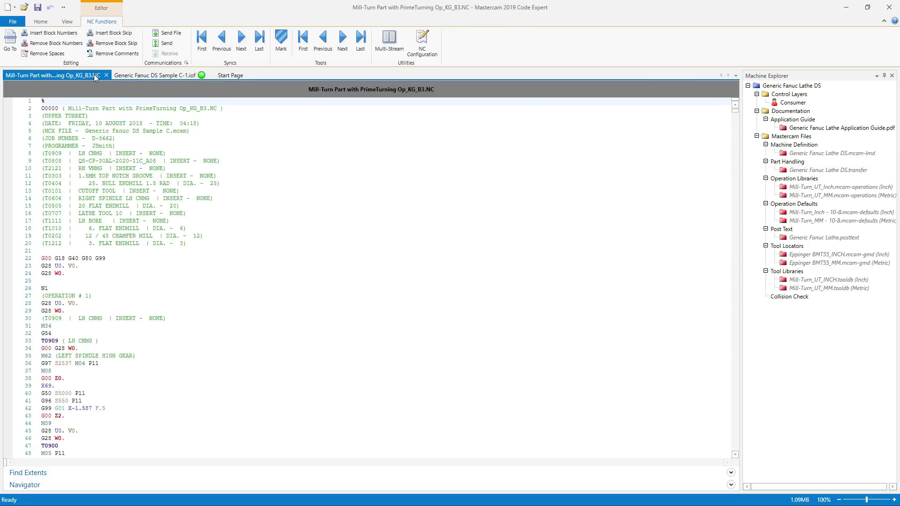